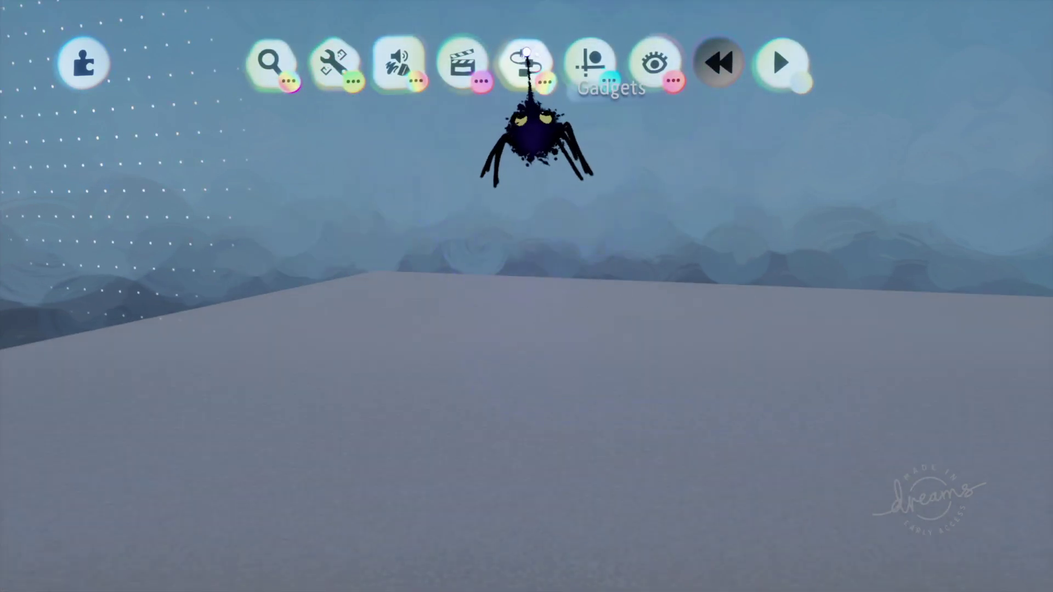
- Place a Blank Puppet (Deluxe) from the gadgets in the open area of the scene
left_click(526, 60)
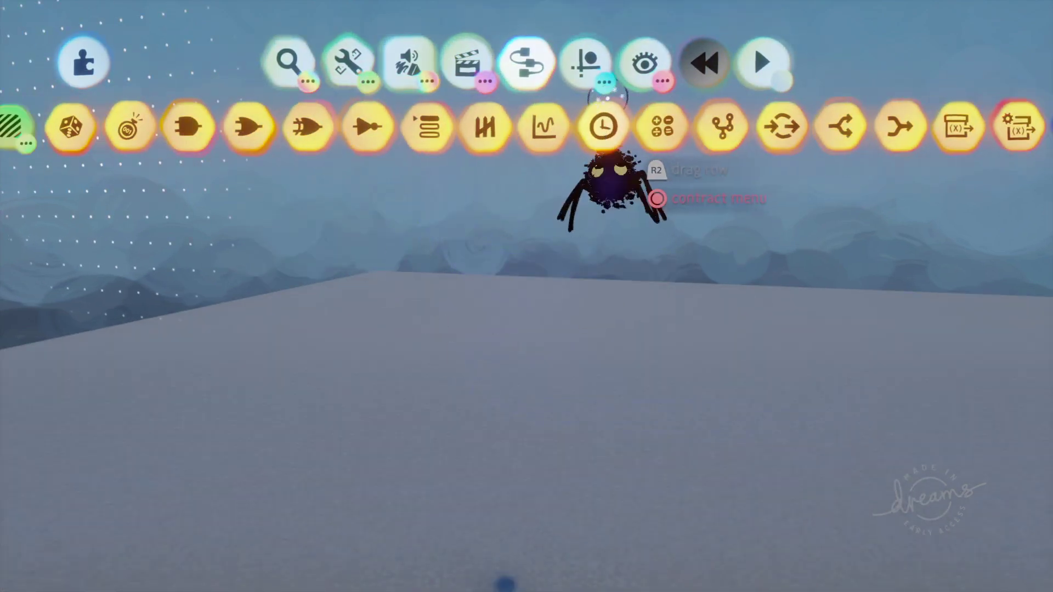
key("Escape")
left_click(526, 60)
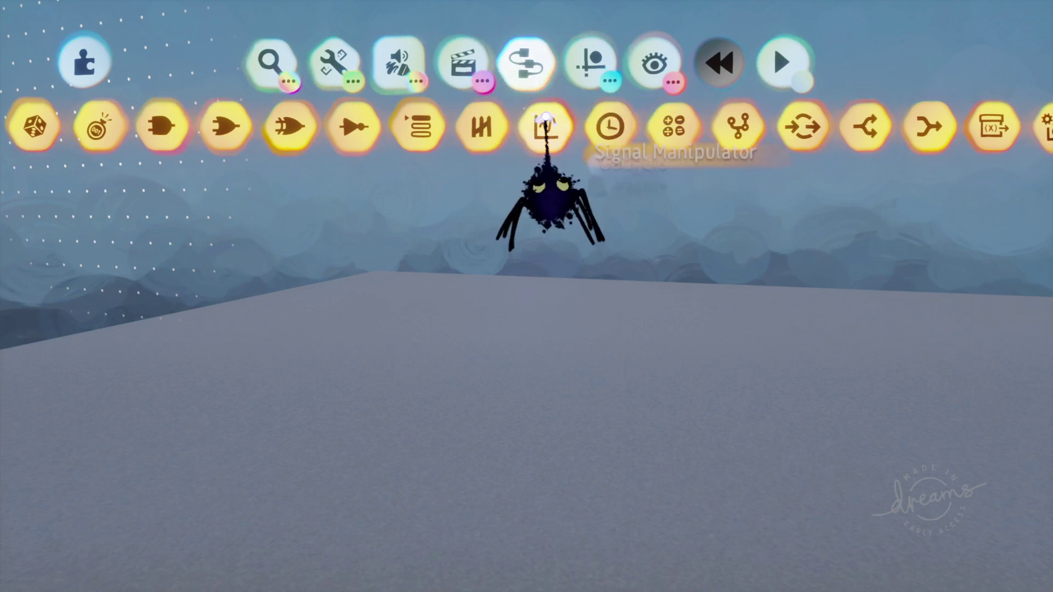
key("Escape")
left_click(674, 130)
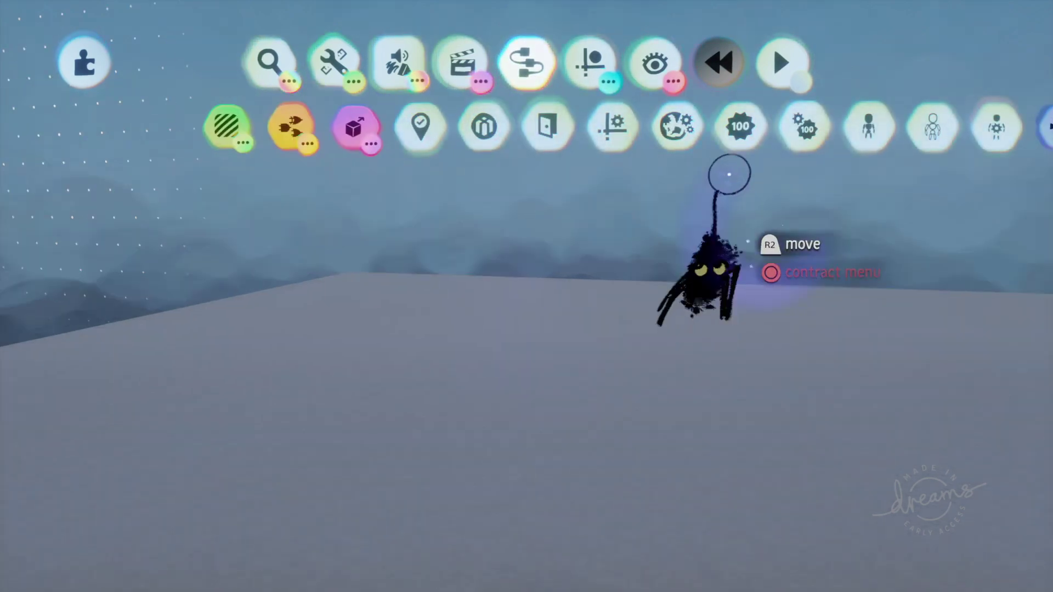
left_click_drag(863, 132, 632, 591)
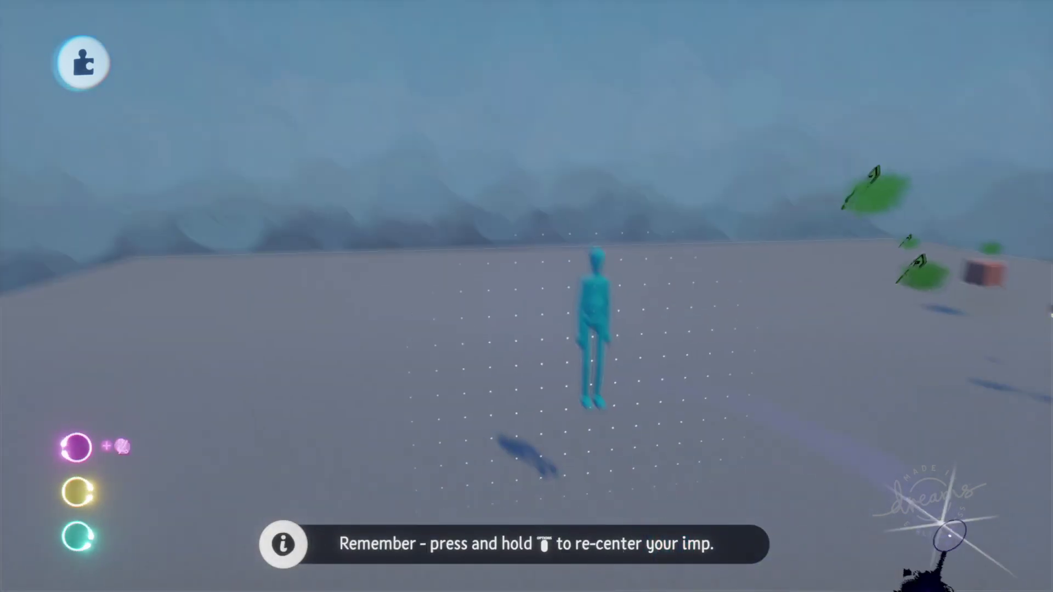
left_click_drag(953, 505, 951, 588)
left_click_drag(921, 503, 891, 403)
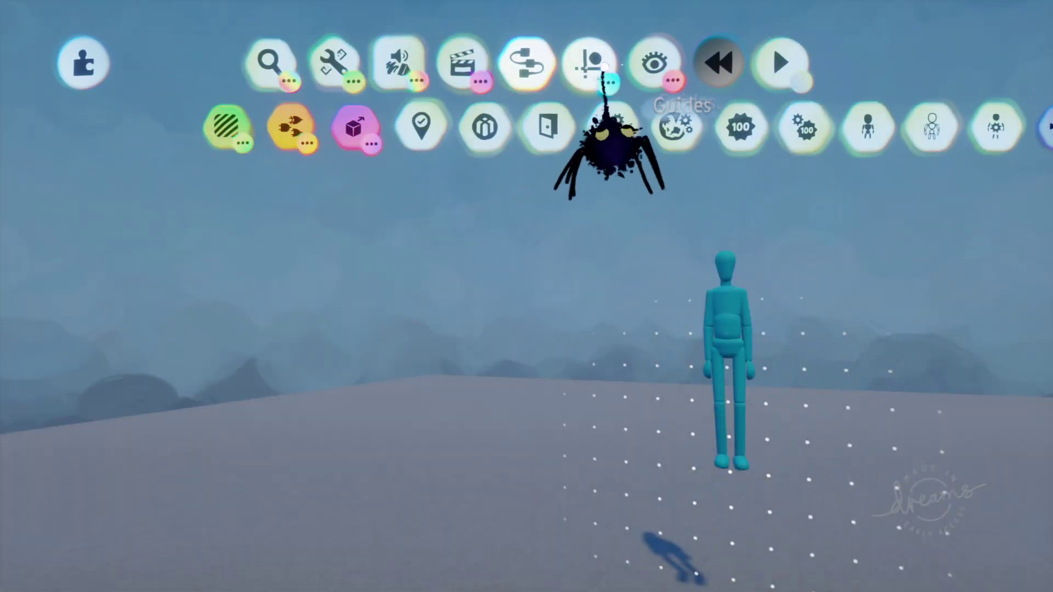
- Check the grid snap setting among the guides
left_click(597, 62)
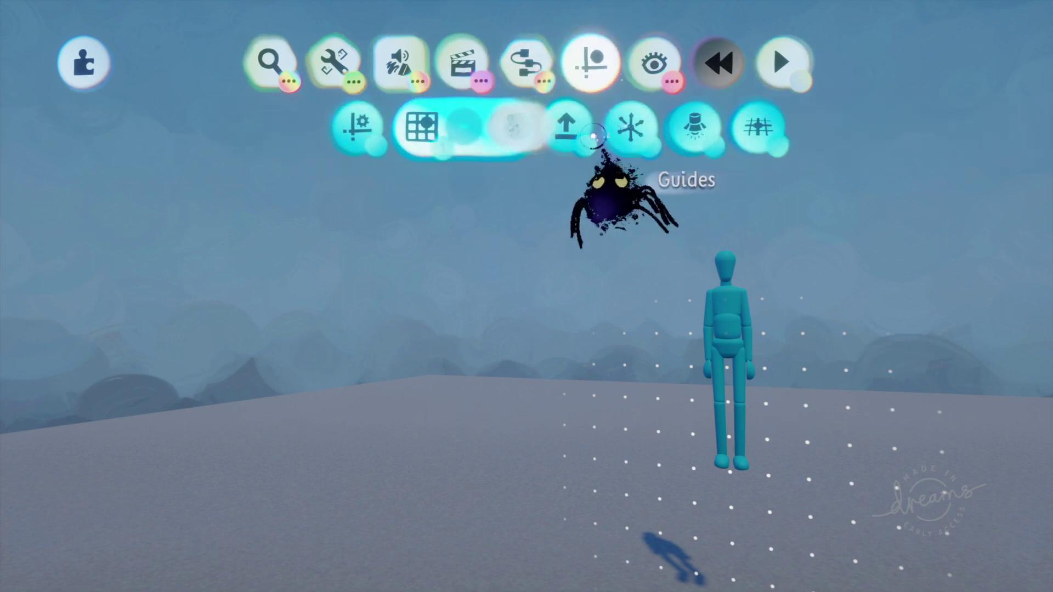
left_click(421, 134)
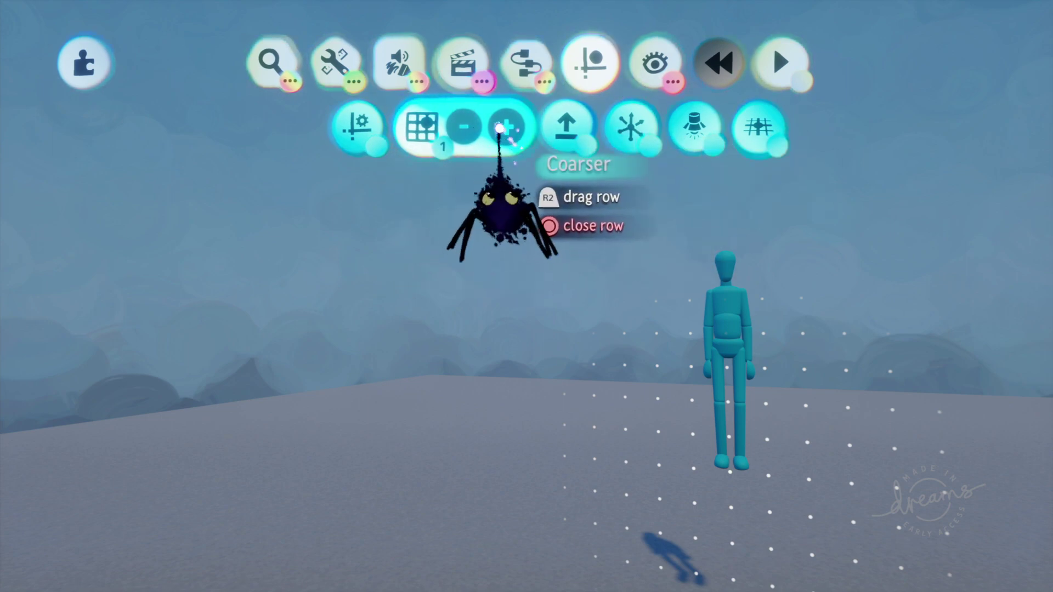
key("Escape")
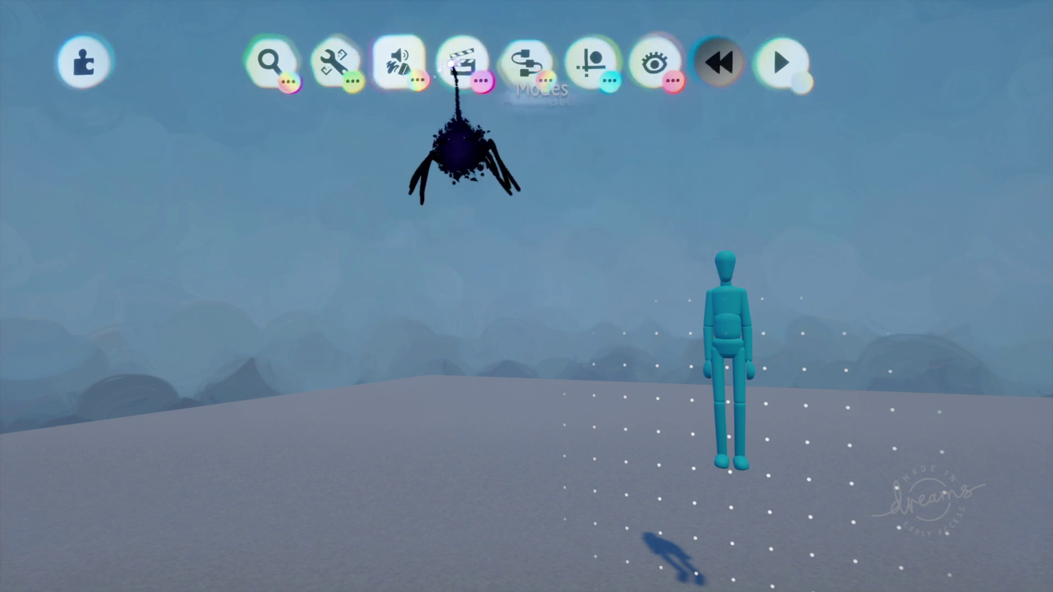
- Open the puppet's Puppet Logic and its Controller Logic canvas, and inspect the controller sensor's wiring up close
mouse_move(828, 339)
middle_mouse_down()
mouse_move(825, 292)
mouse_move(784, 264)
mouse_move(803, 348)
mouse_move(679, 313)
middle_mouse_up()
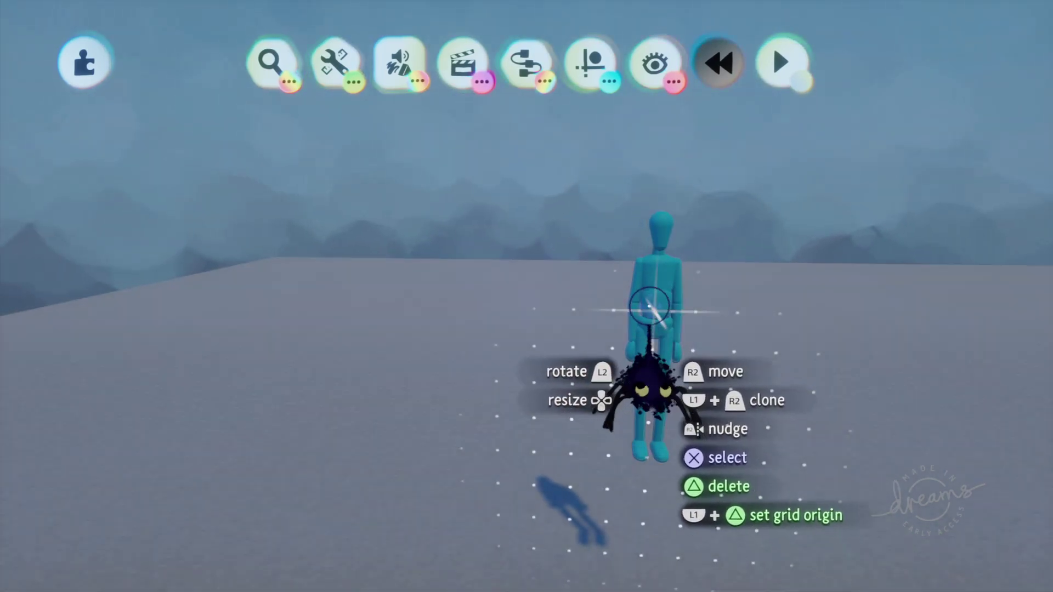
left_click(656, 294)
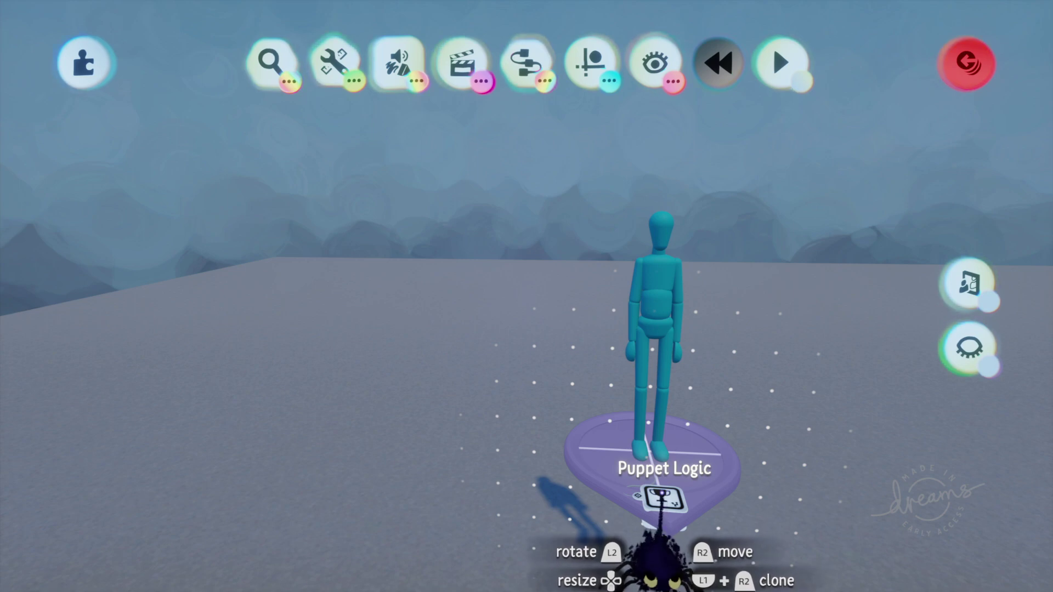
left_click(662, 496)
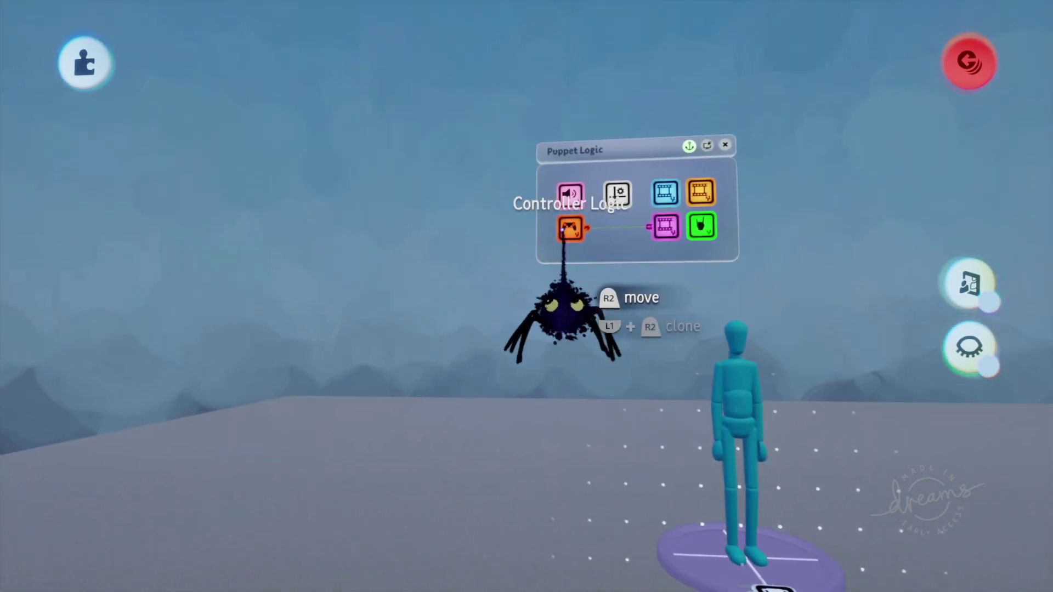
left_click(571, 227)
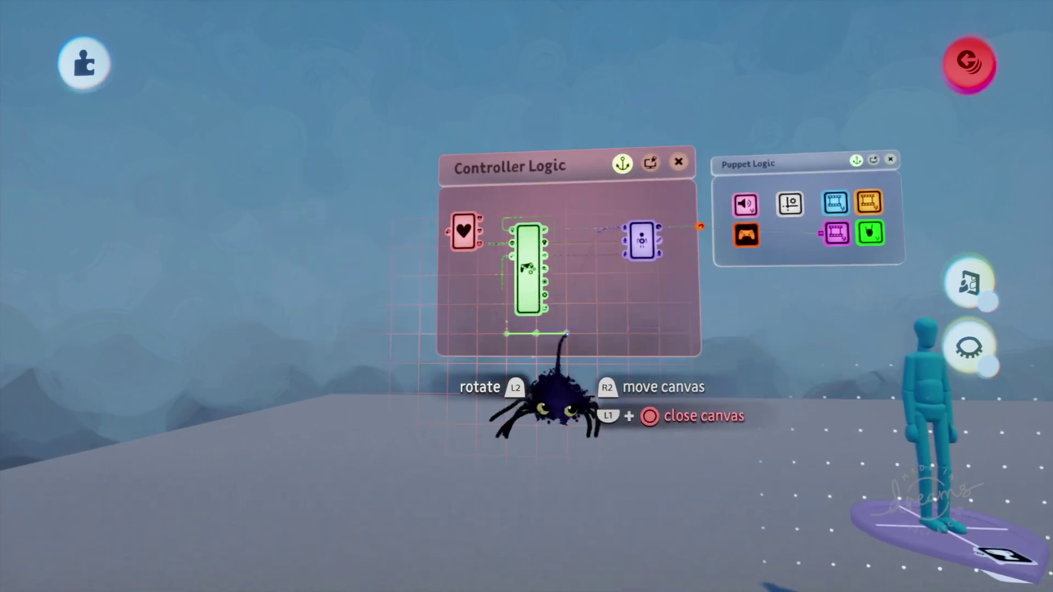
left_click_drag(568, 333, 497, 376)
scroll(541, 376, "up", 5)
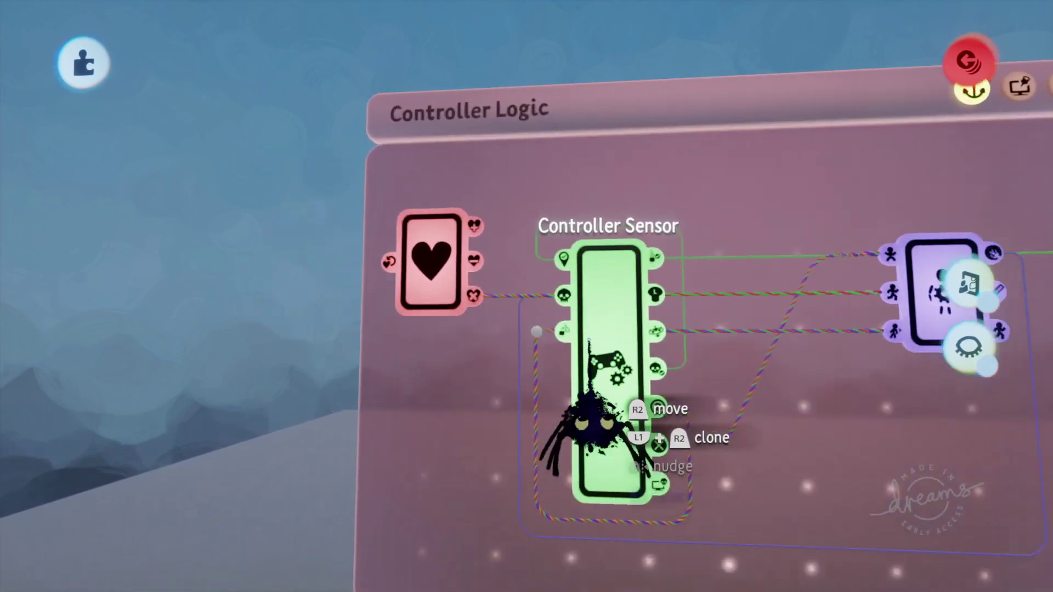
scroll(591, 351, "down", 2)
scroll(691, 378, "up", 4)
scroll(671, 345, "down", 2)
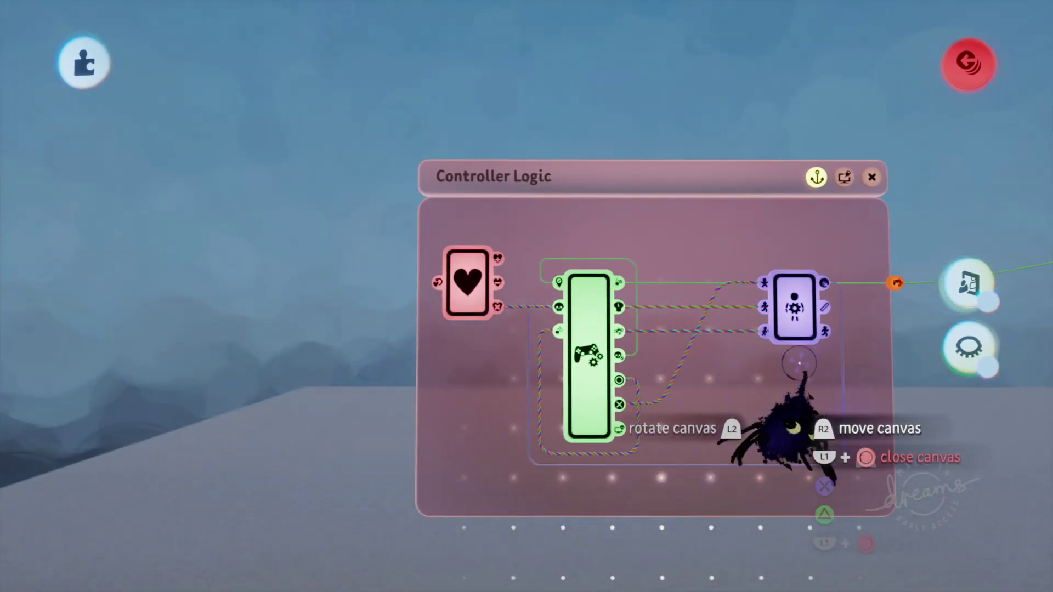
- Test the puppet in play mode and return to editing
key("Escape")
left_click(297, 354)
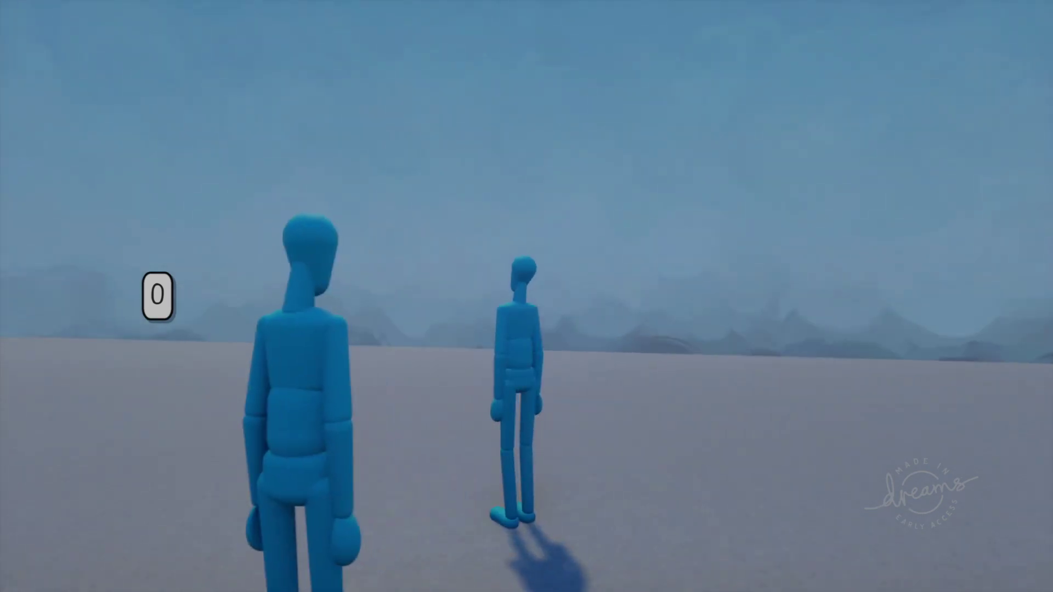
key("Escape")
left_click(255, 412)
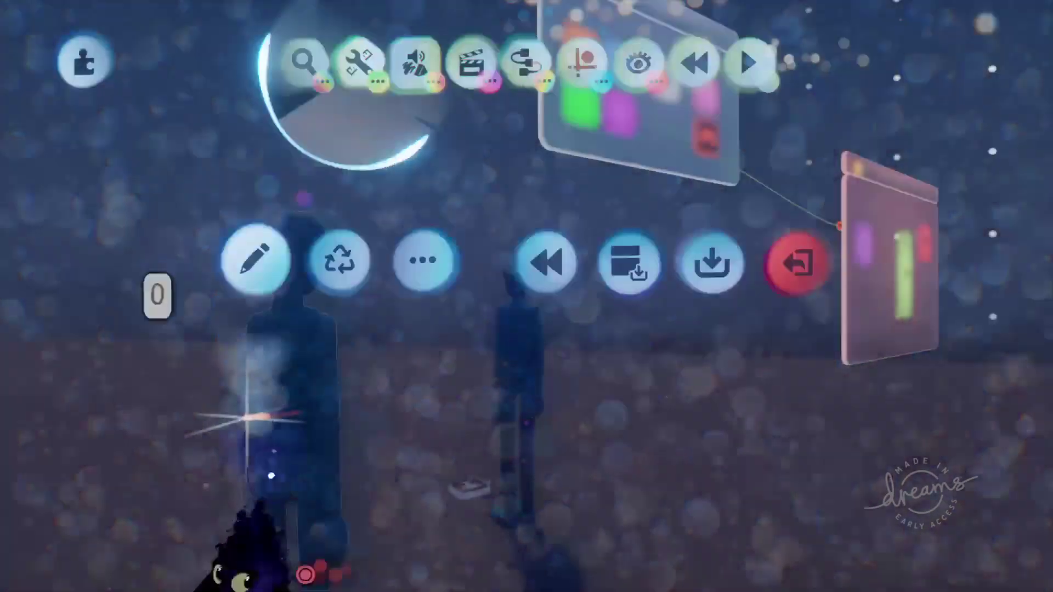
- Place a Keyframe on the Controller Logic canvas, above the controller sensor and puppet interface nodes
middle_click_drag(490, 475, 465, 461)
middle_click_drag(516, 379, 530, 83)
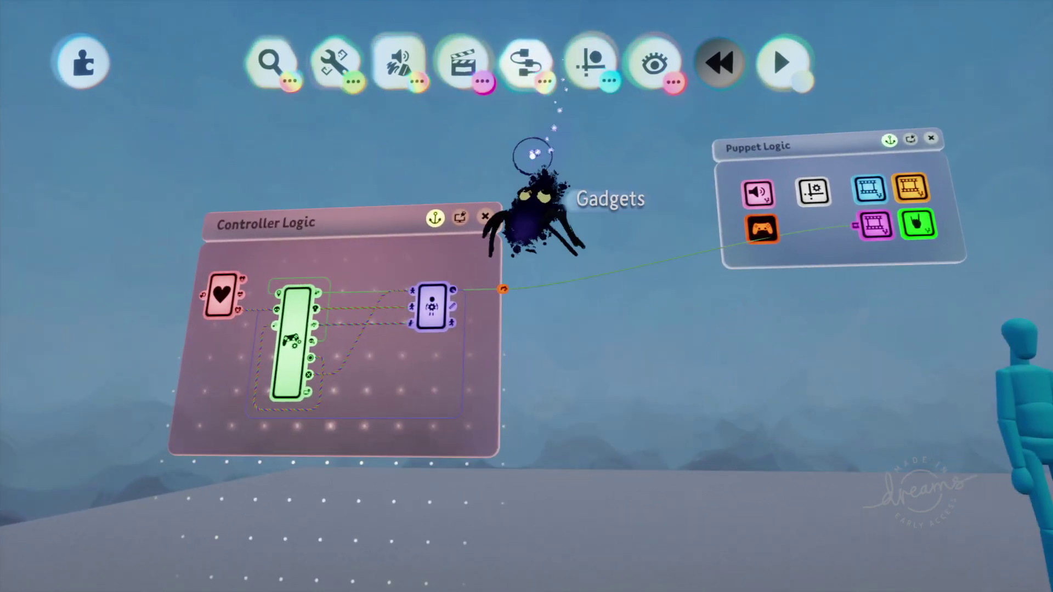
middle_click_drag(533, 156, 513, 74)
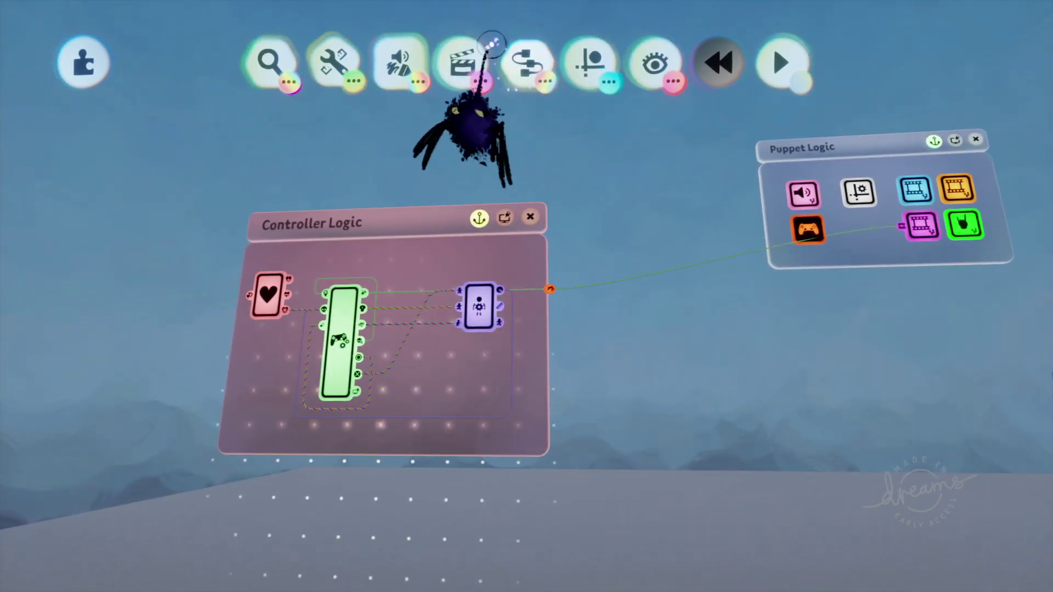
left_click(463, 62)
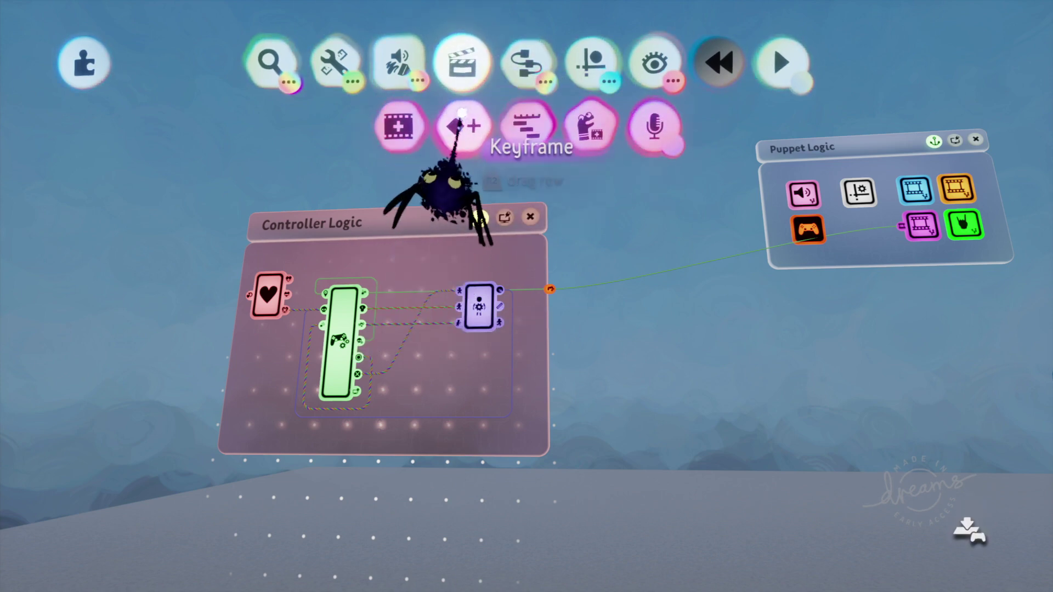
left_click(463, 114)
left_click(424, 252)
- Record the puppet's fast movement speed as 10.0 m/s in the keyframe and close the puppet's settings
scroll(493, 269, "down", 1)
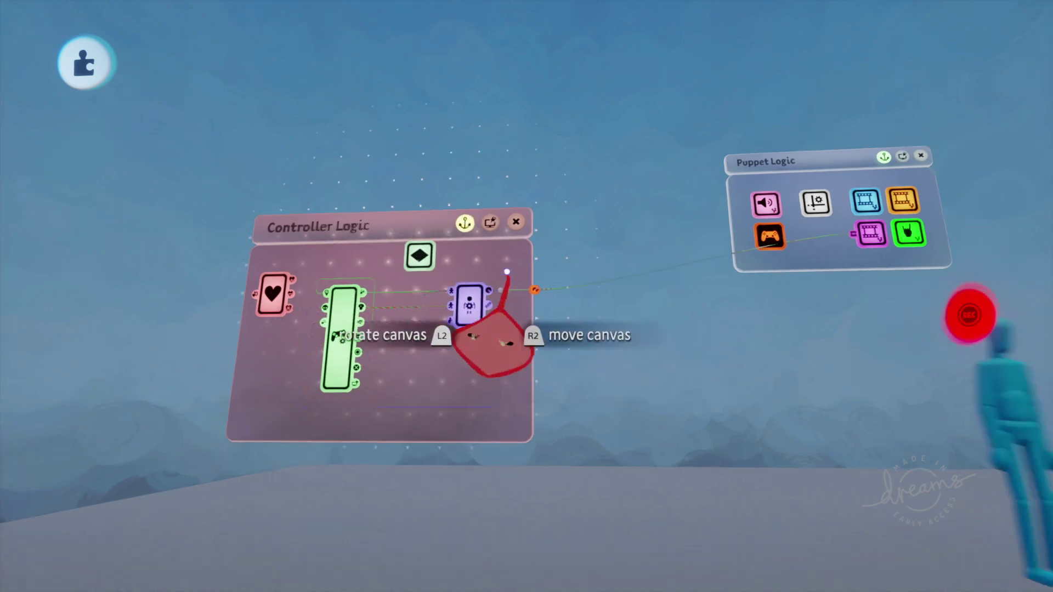
scroll(507, 271, "down", 3)
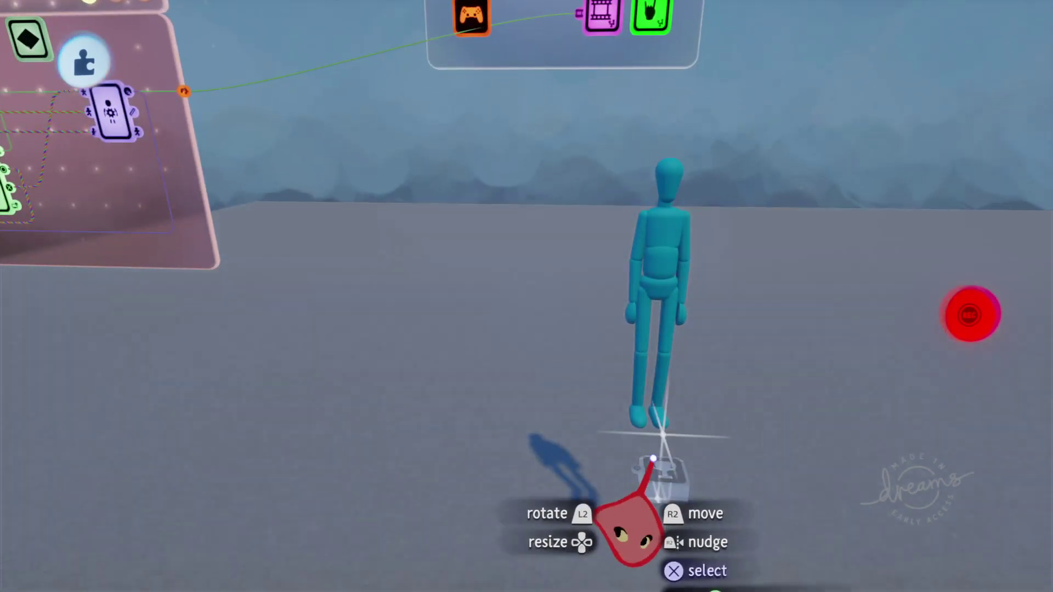
left_click(651, 280)
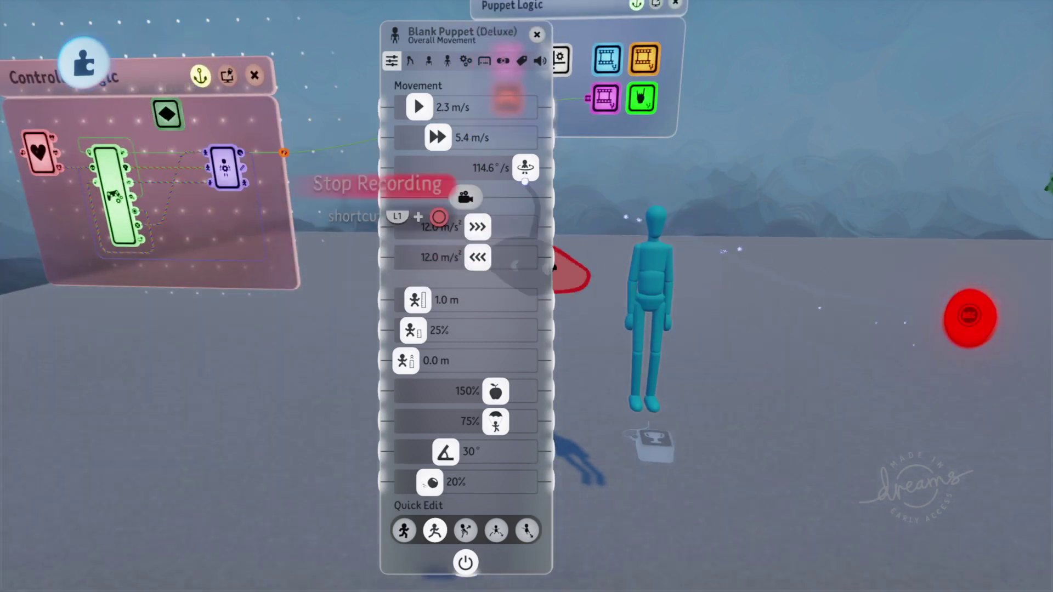
key("Right")
key("Right")
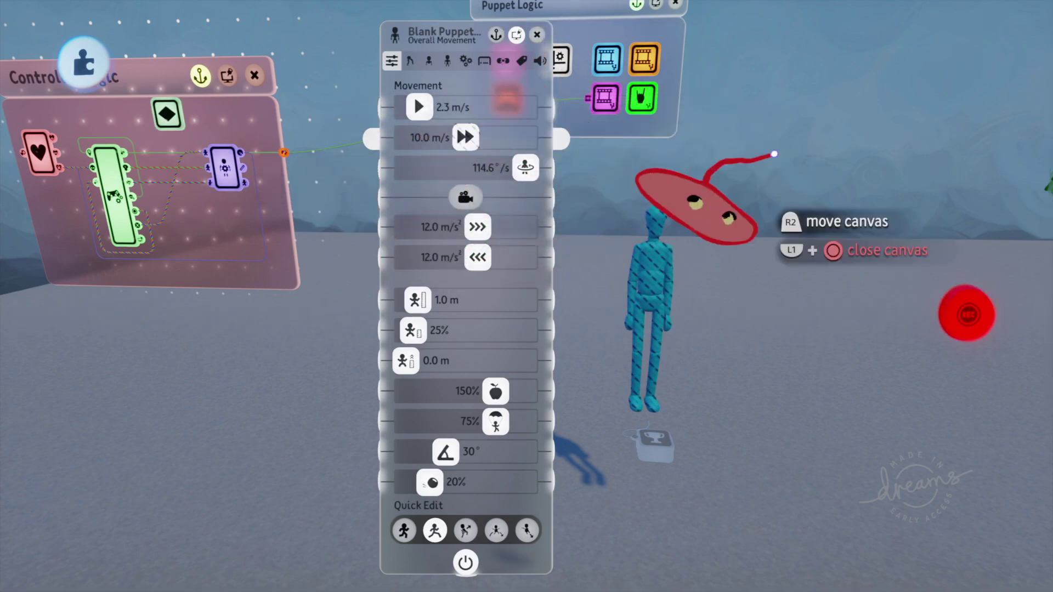
left_click(537, 34)
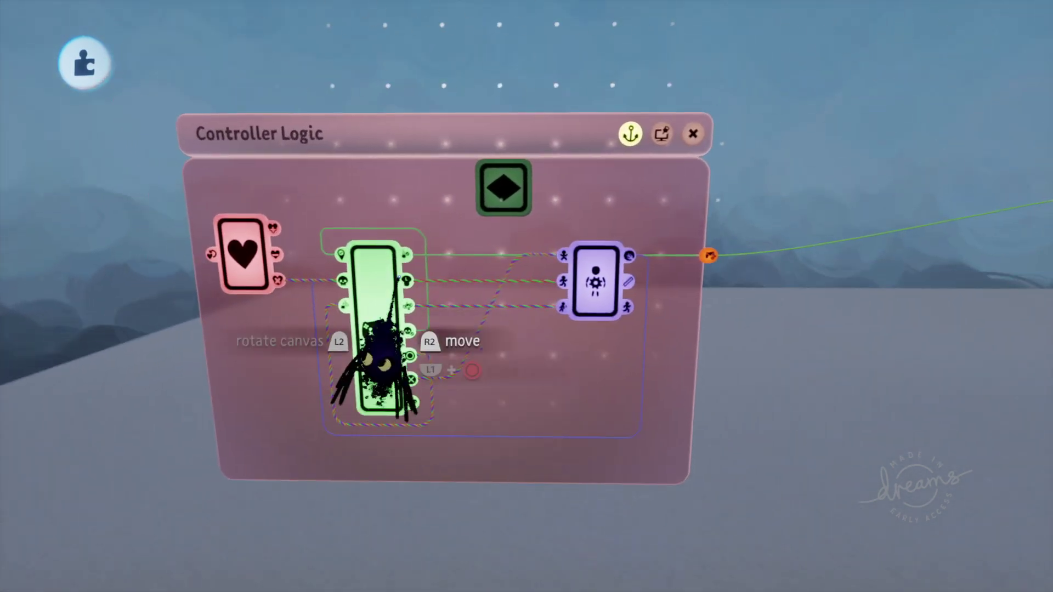
- Wire the L3 output from page 2 of the controller sensor to the keyframe's power input
left_click(374, 319)
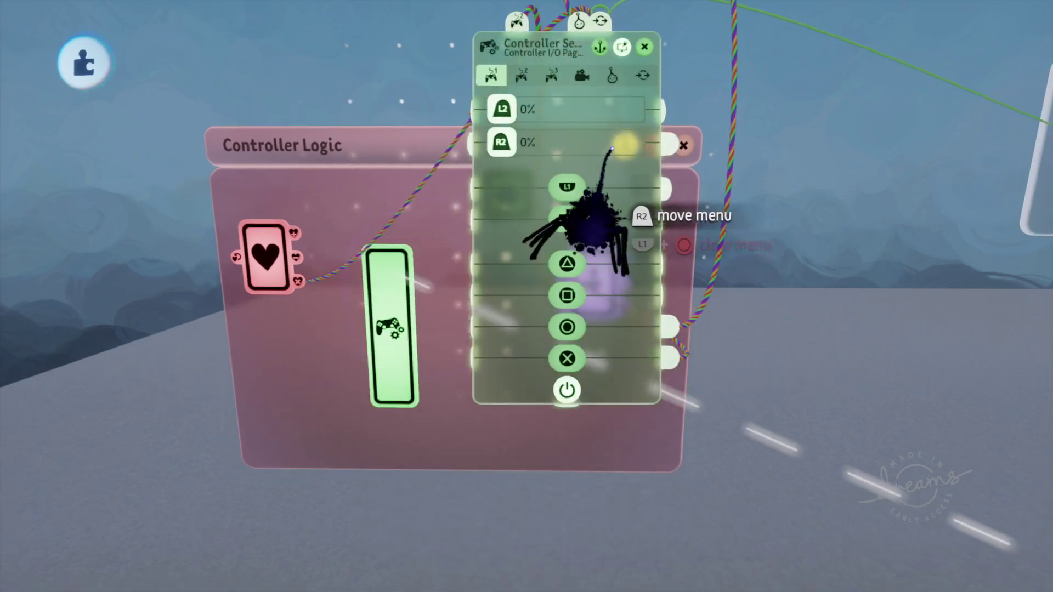
left_click_drag(629, 168, 188, 109)
left_click(145, 147)
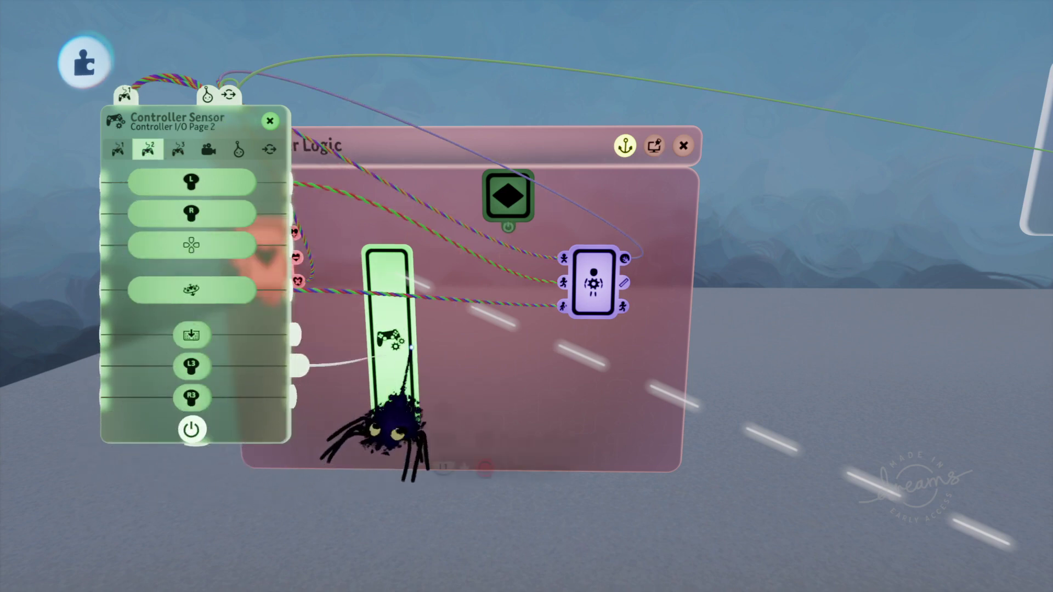
left_click(268, 122)
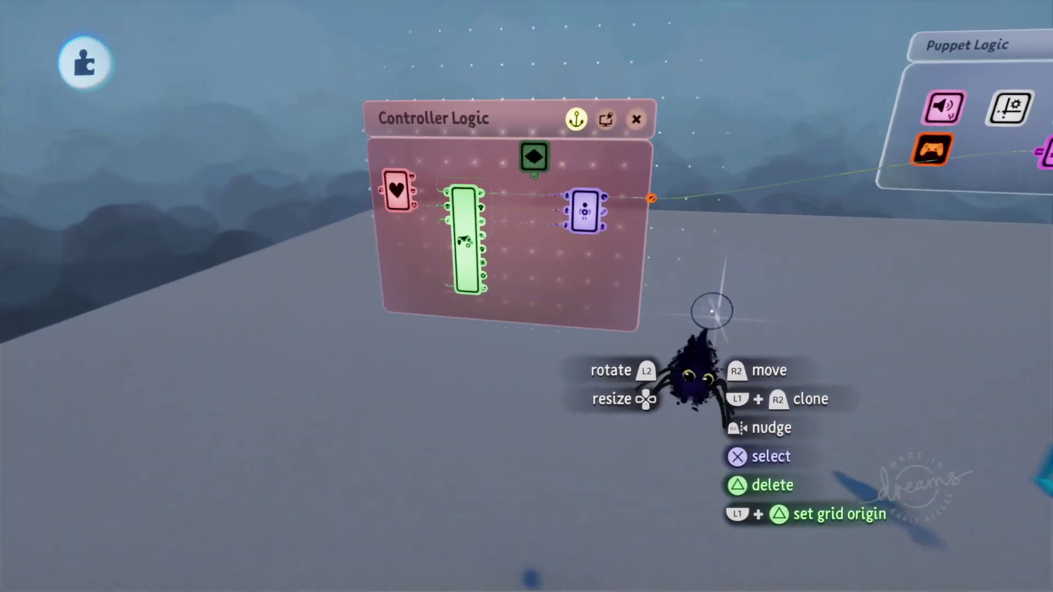
- Test the puppet's L3 sprint in play mode and return to editing
middle_click_drag(631, 318, 776, 266)
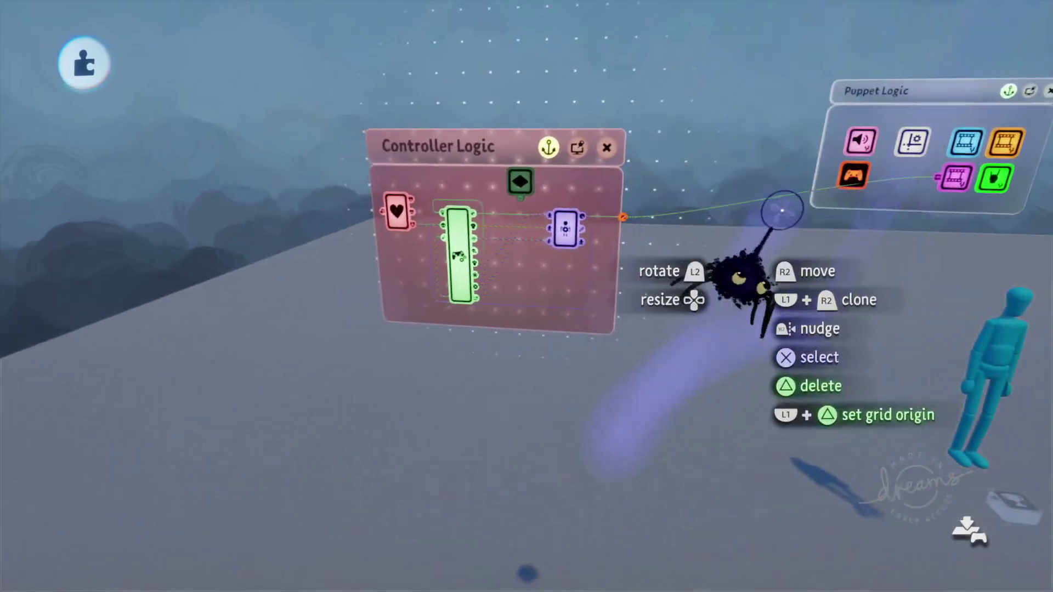
key("Escape")
left_click(289, 421)
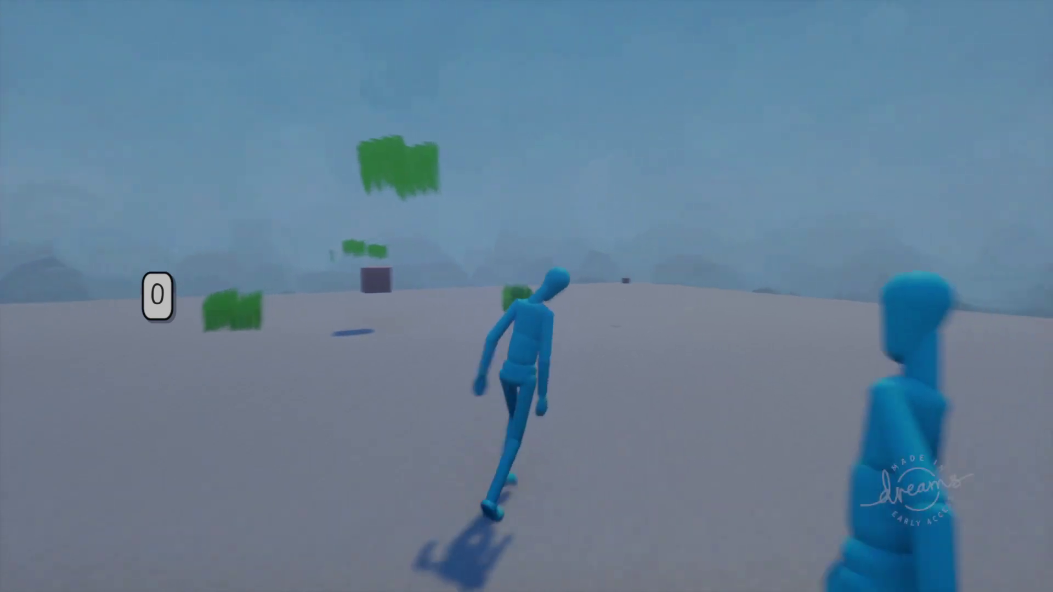
key("Escape")
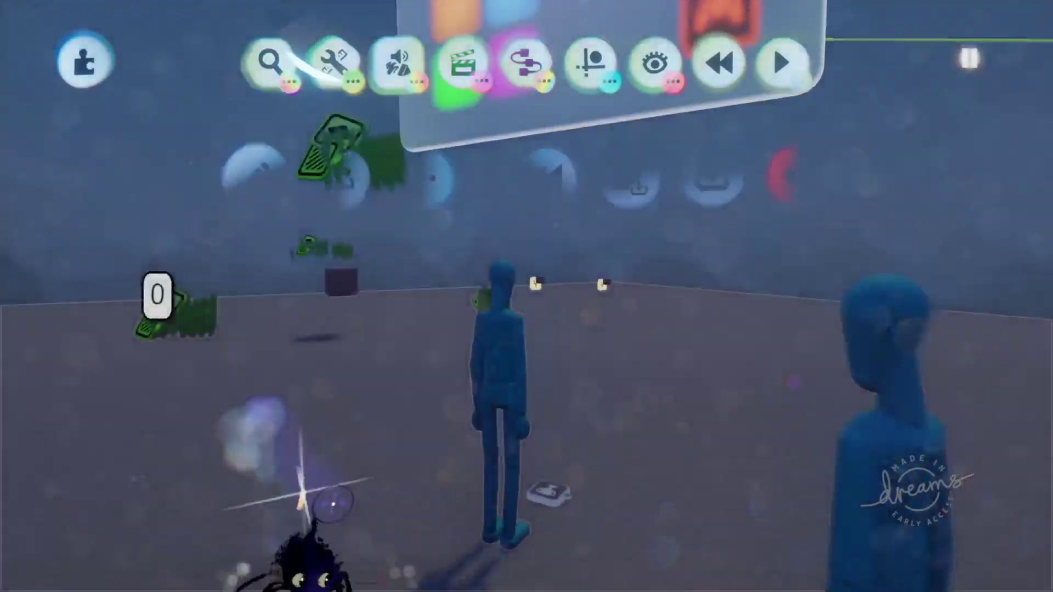
key("Escape")
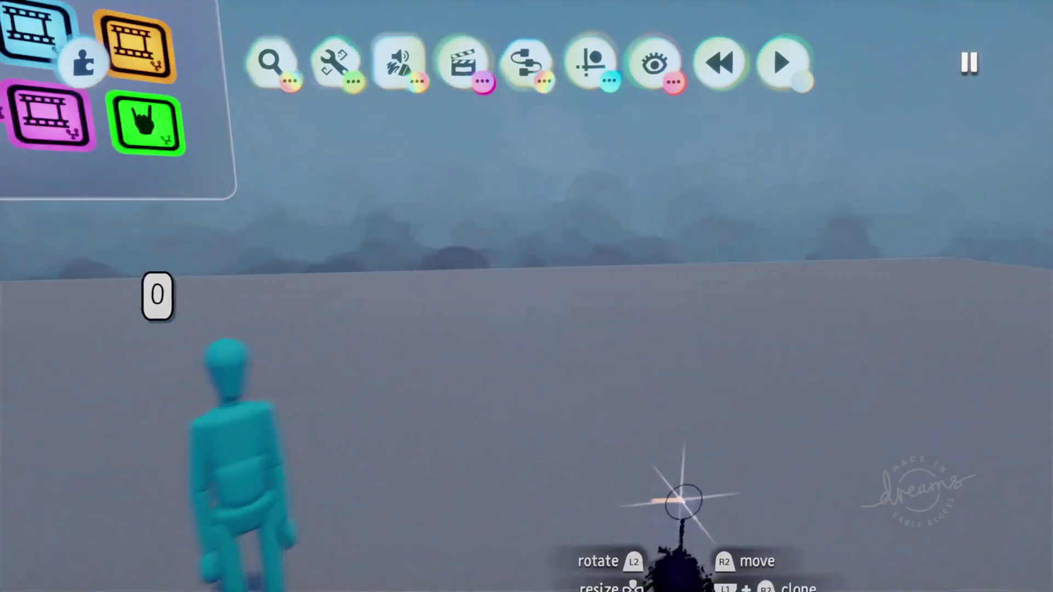
- Place a Signal Manipulator on the Controller Logic canvas, beside the keyframe and above the controller sensor
middle_click_drag(683, 500, 235, 571)
middle_click_drag(449, 378, 352, 207)
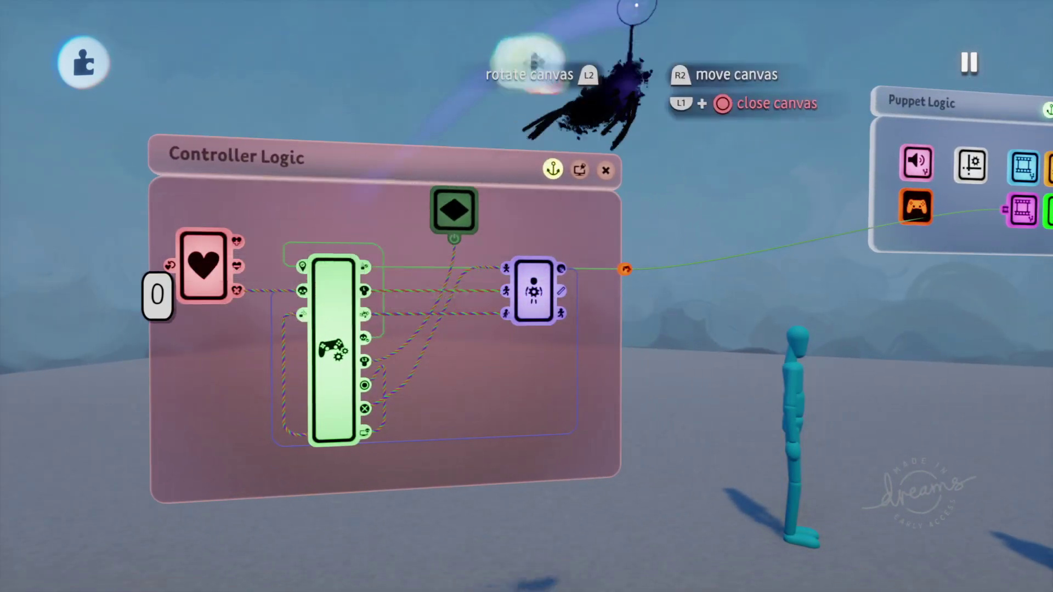
mouse_move(354, 50)
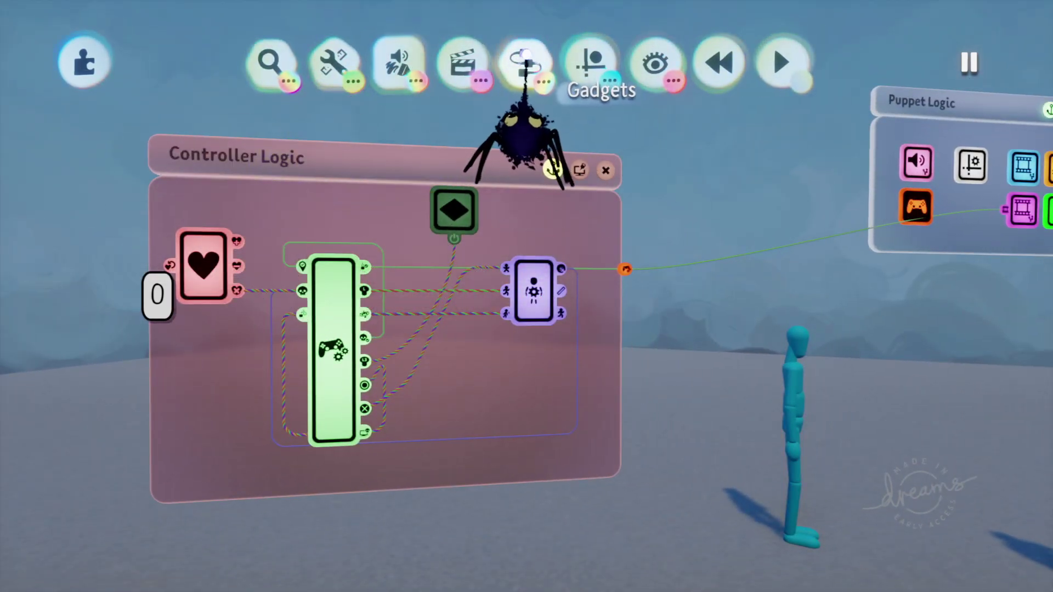
left_click(528, 56)
key("Escape")
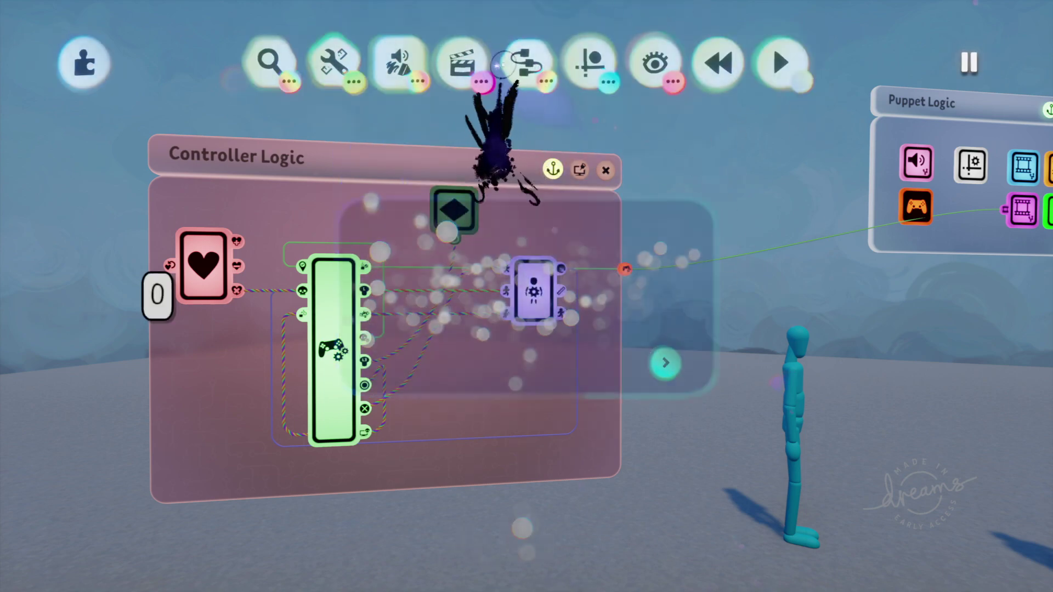
left_click(502, 65)
left_click(283, 122)
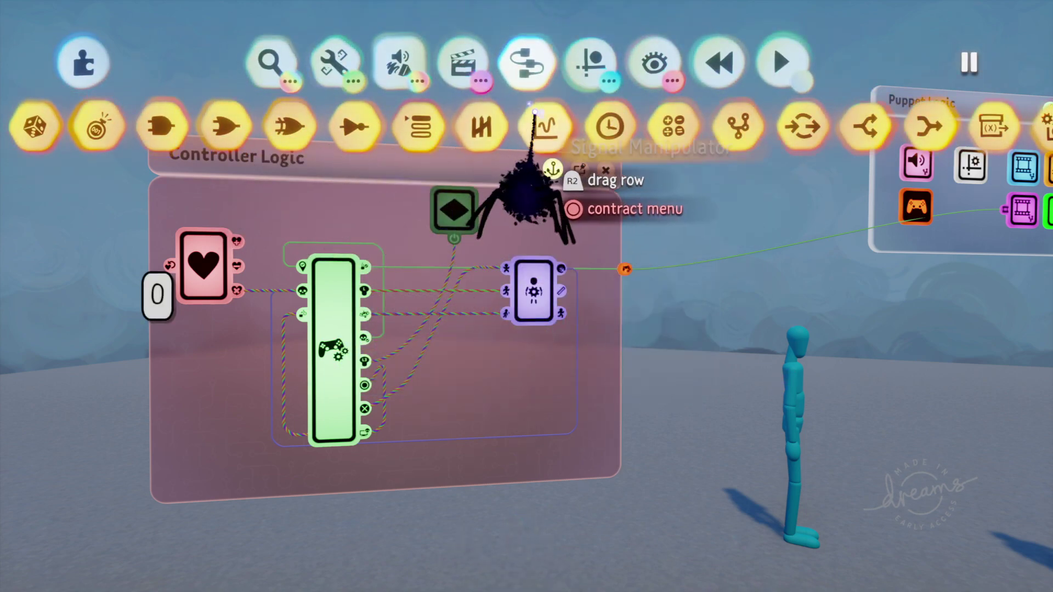
left_click(546, 132)
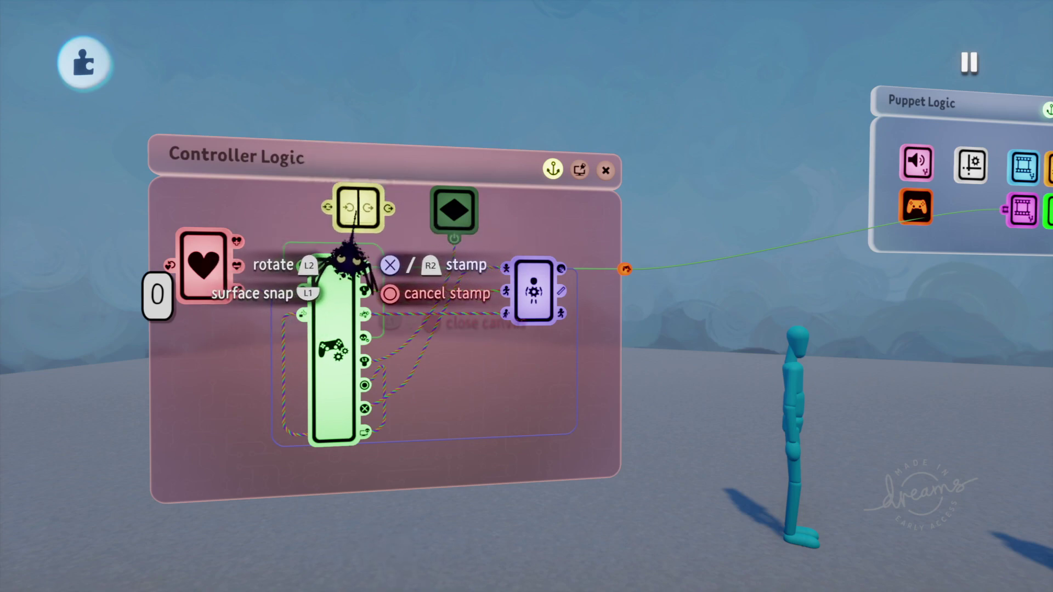
key("Escape")
- Reroute the controller sensor's L3 output through the signal manipulator to the keyframe's power input, and shift both gadgets to the right
scroll(483, 560, "up", 5)
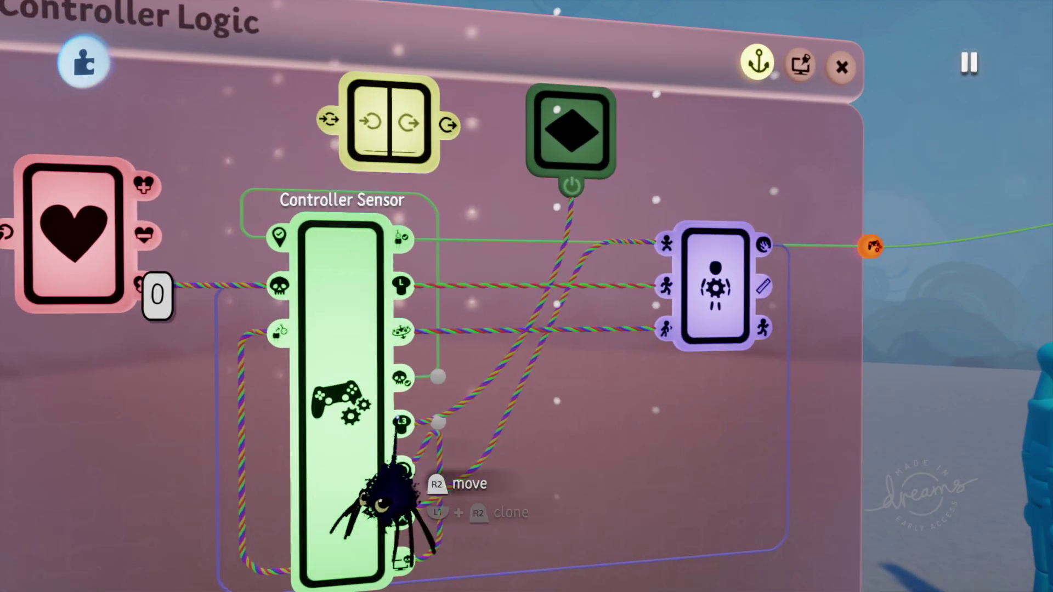
left_click(407, 286)
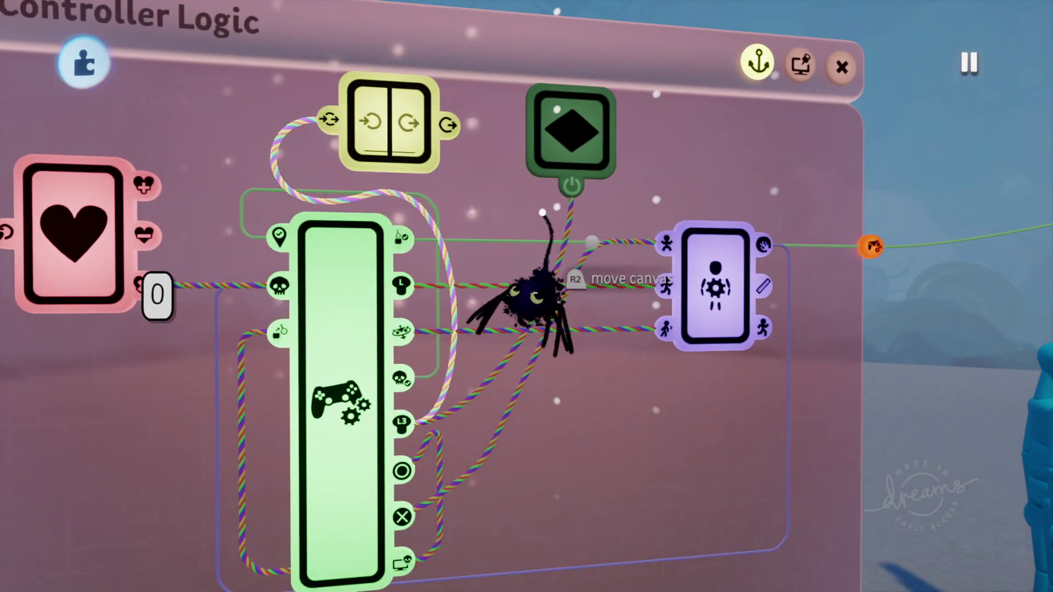
key("Delete")
left_click(448, 126)
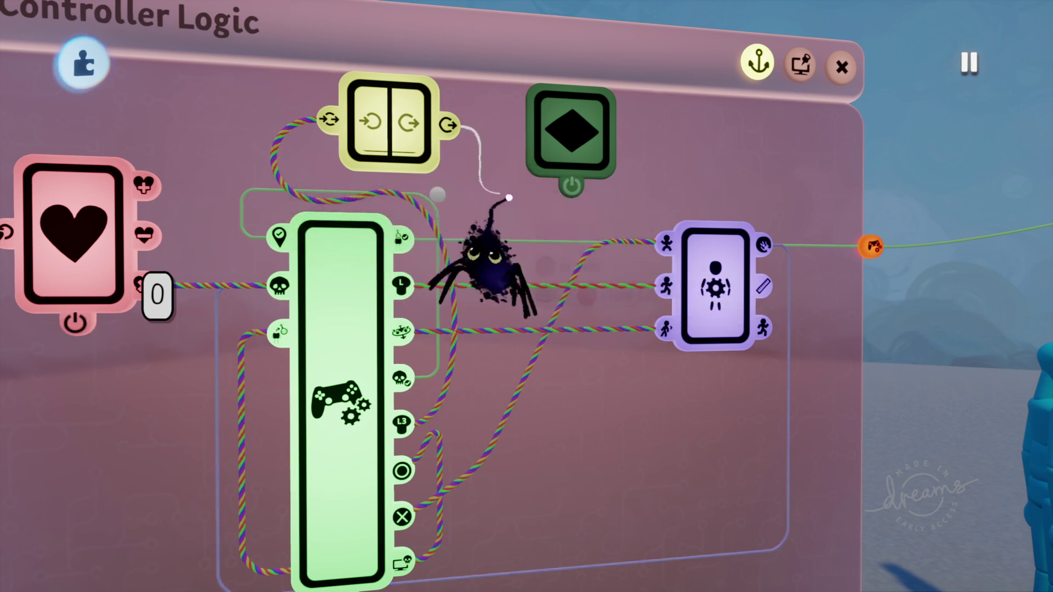
left_click(573, 192)
left_click_drag(559, 126, 621, 131)
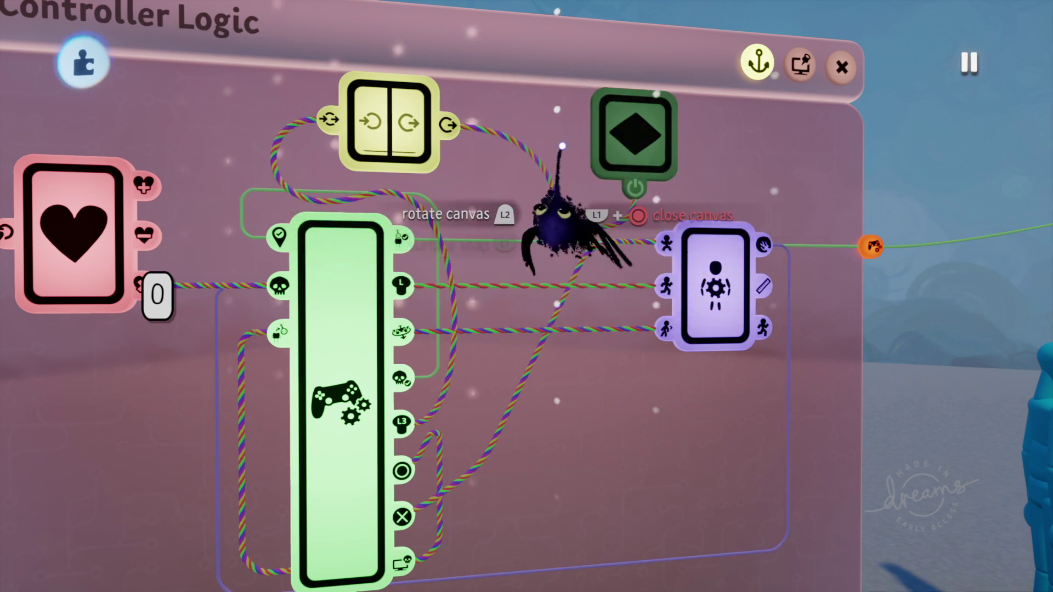
left_click_drag(402, 133, 496, 137)
- Set the signal manipulator to Custom Remapper with the upward toggle output edge mode, and close its settings
left_click(478, 147)
left_click(467, 209)
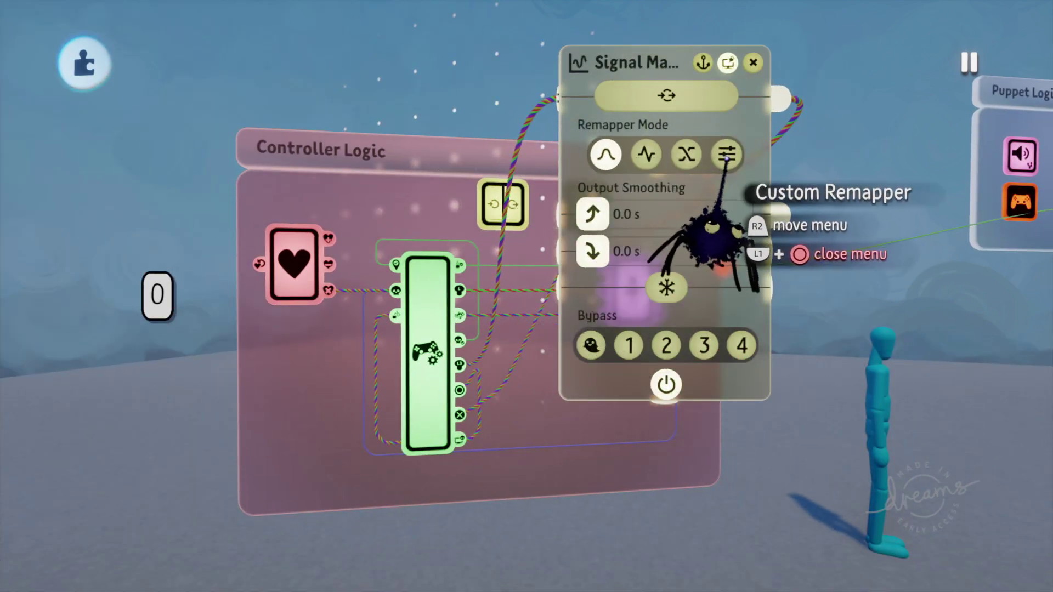
left_click(726, 157)
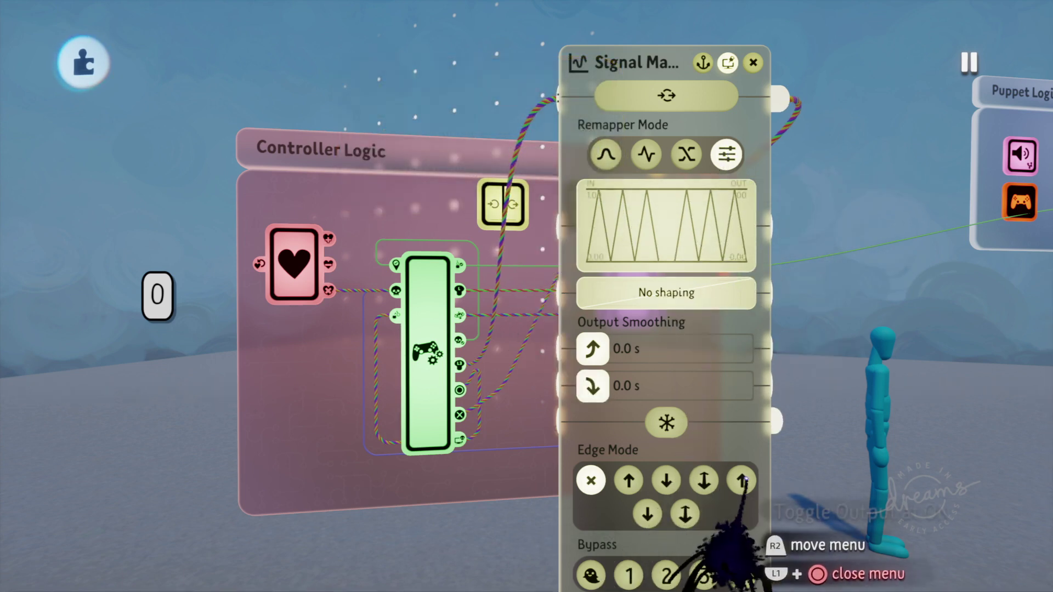
left_click(741, 481)
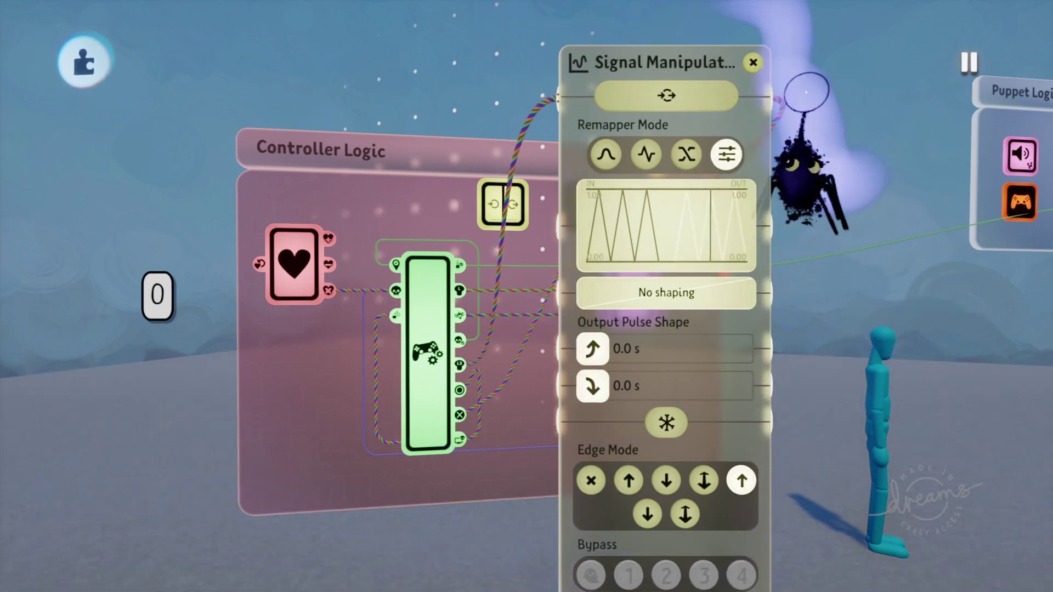
left_click(753, 62)
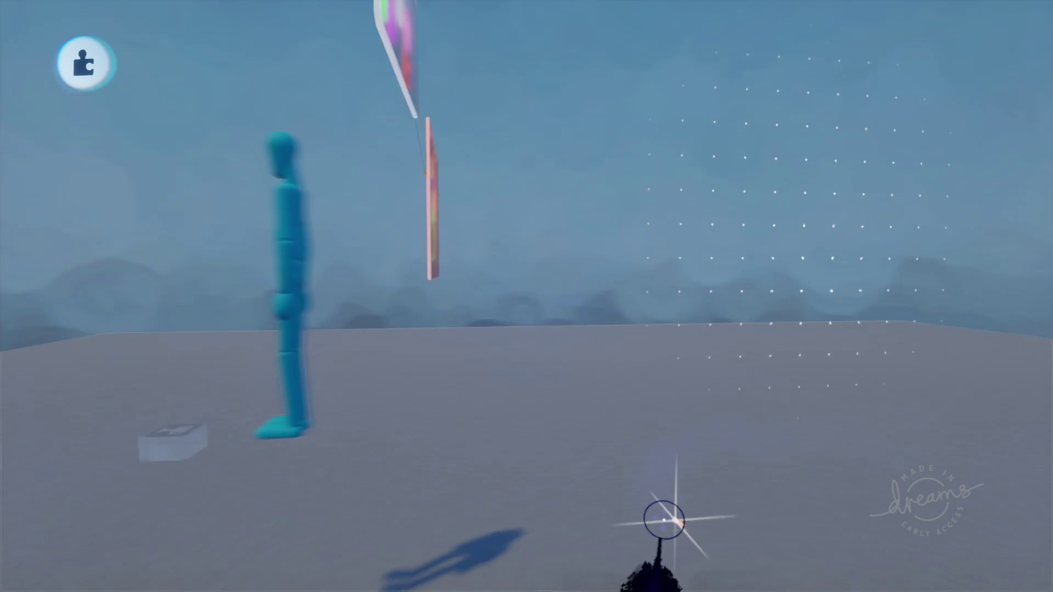
- Test the toggled L3 sprint in play mode and return to editing
key("Escape")
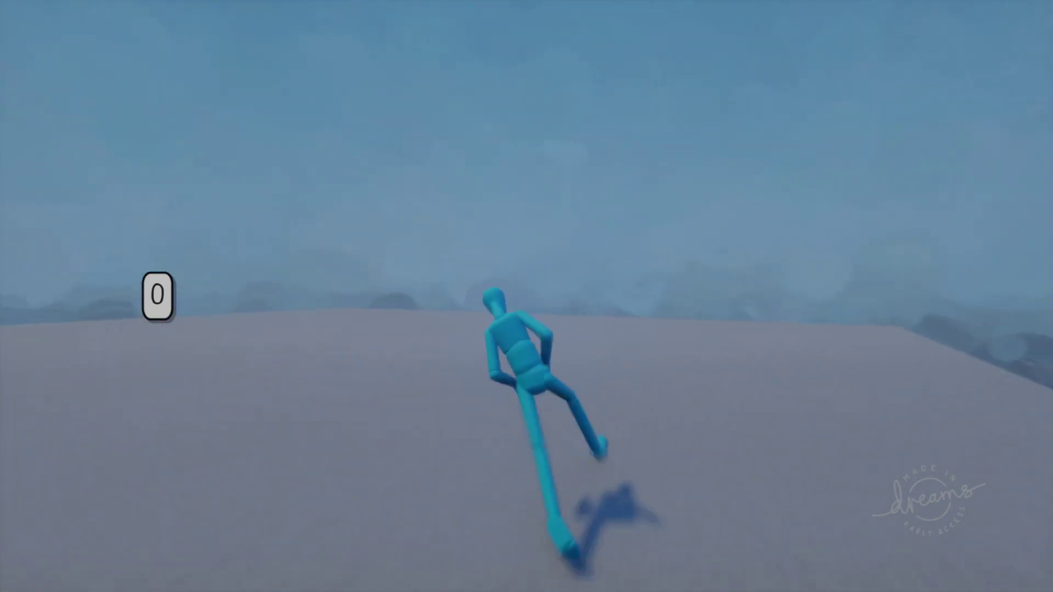
key("Escape")
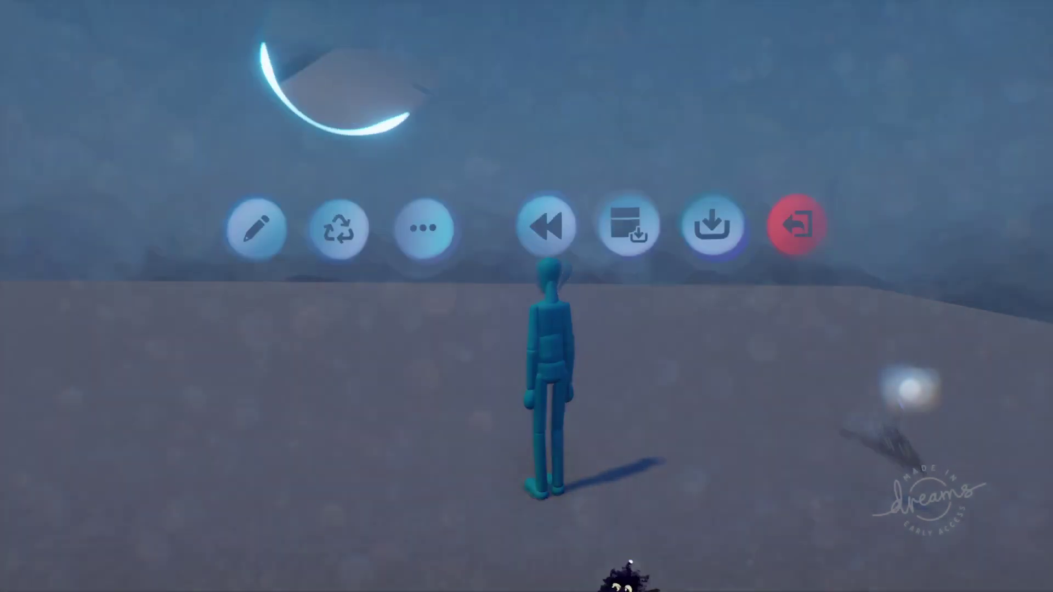
left_click(254, 416)
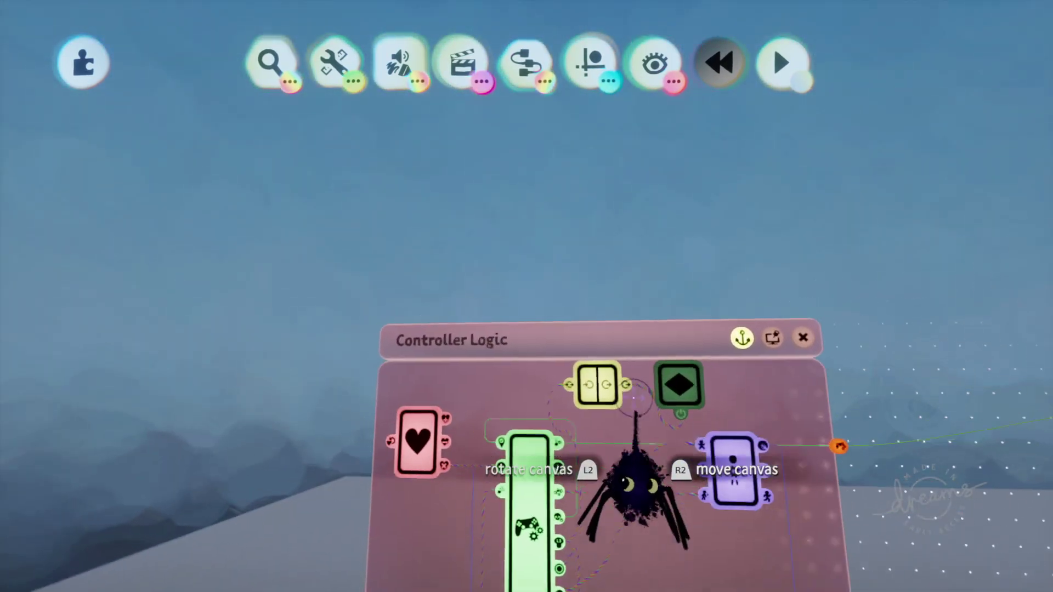
- Edit the Controller Logic keyframe, scoping out of the puppet group, and set the puppet's Run Speed to 15.0 m/s
left_click(627, 409)
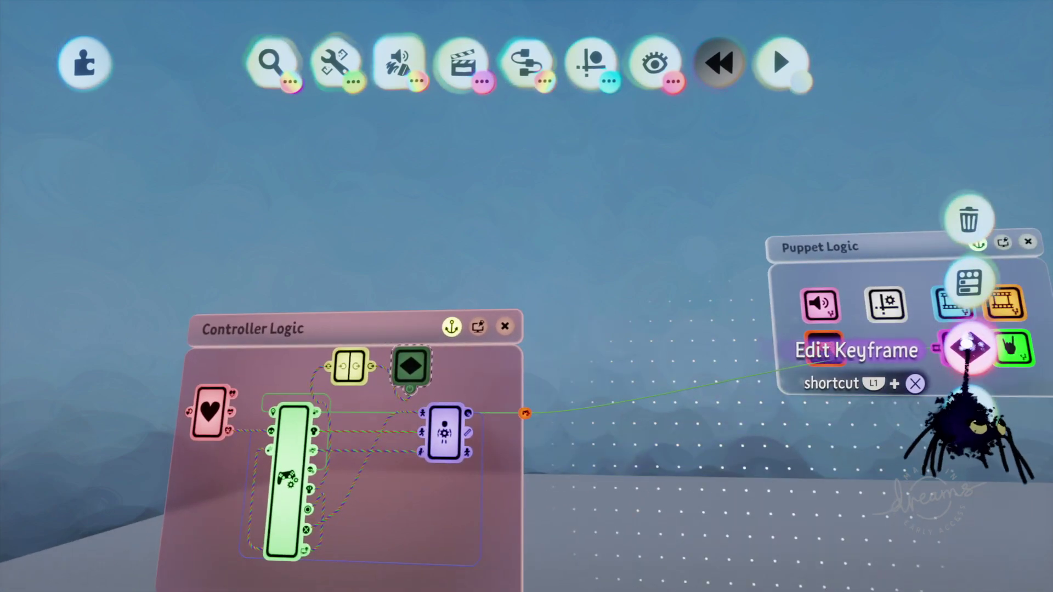
left_click(966, 344)
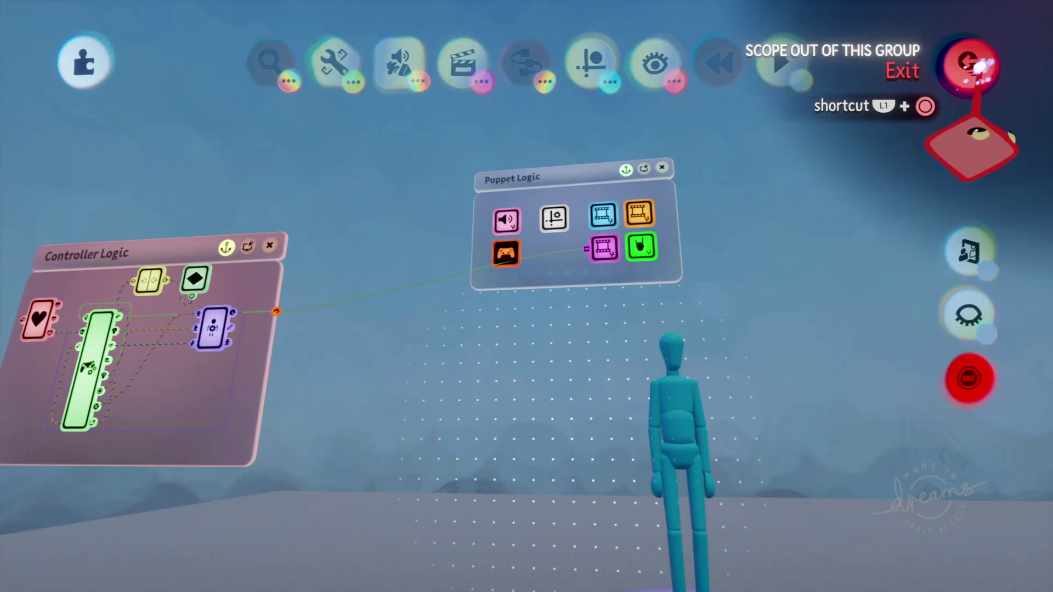
left_click(667, 426)
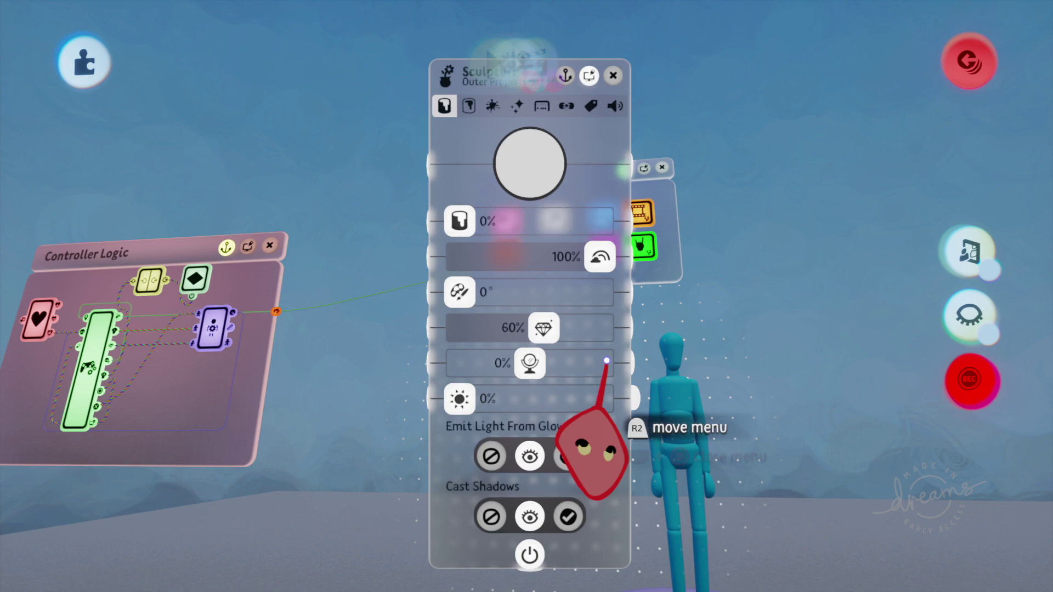
left_click(609, 75)
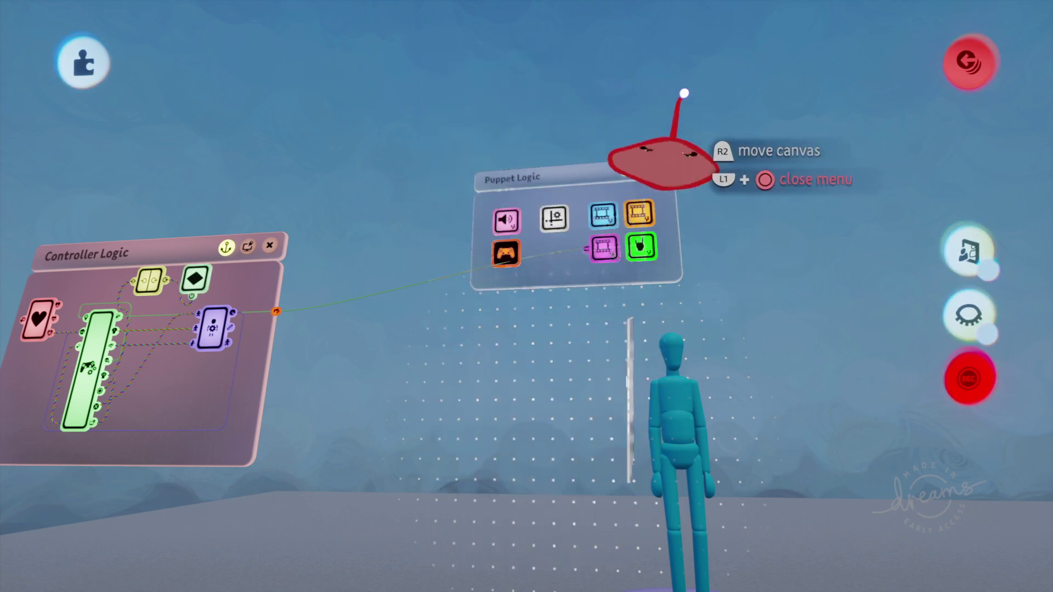
left_click(968, 57)
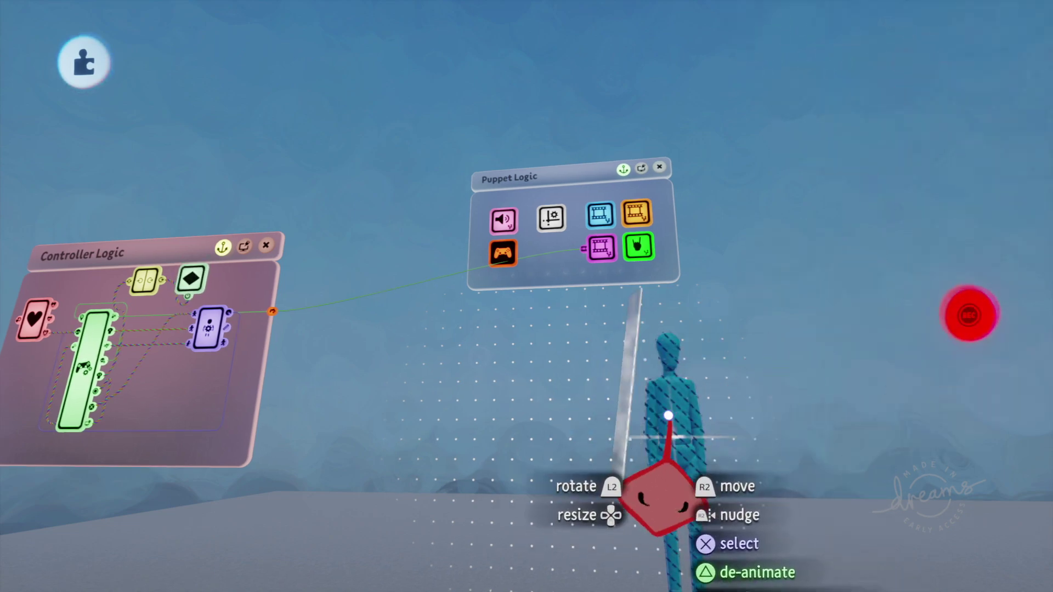
left_click(668, 416)
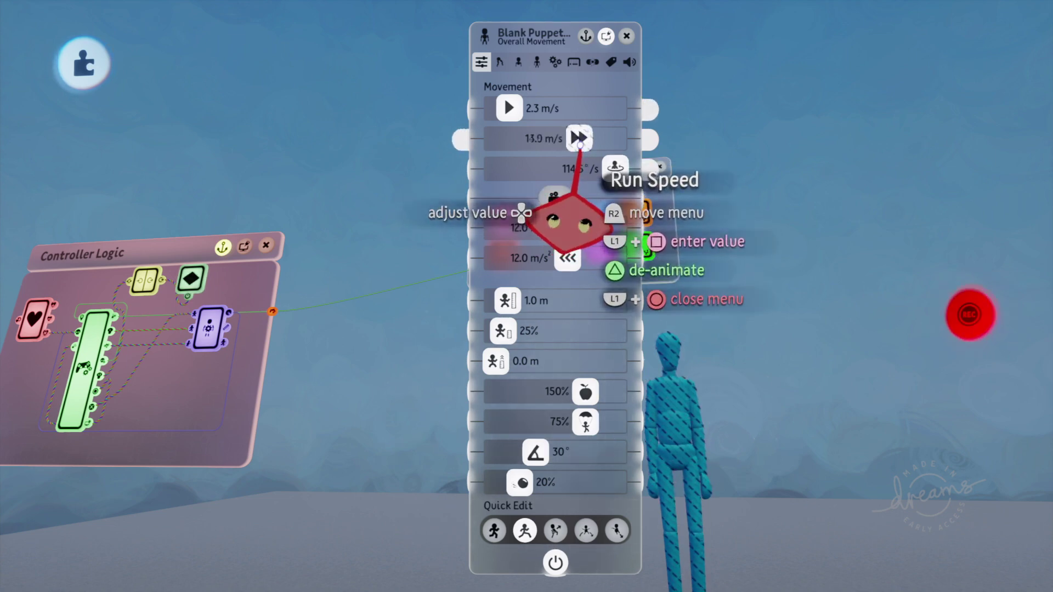
left_click_drag(585, 147, 583, 127)
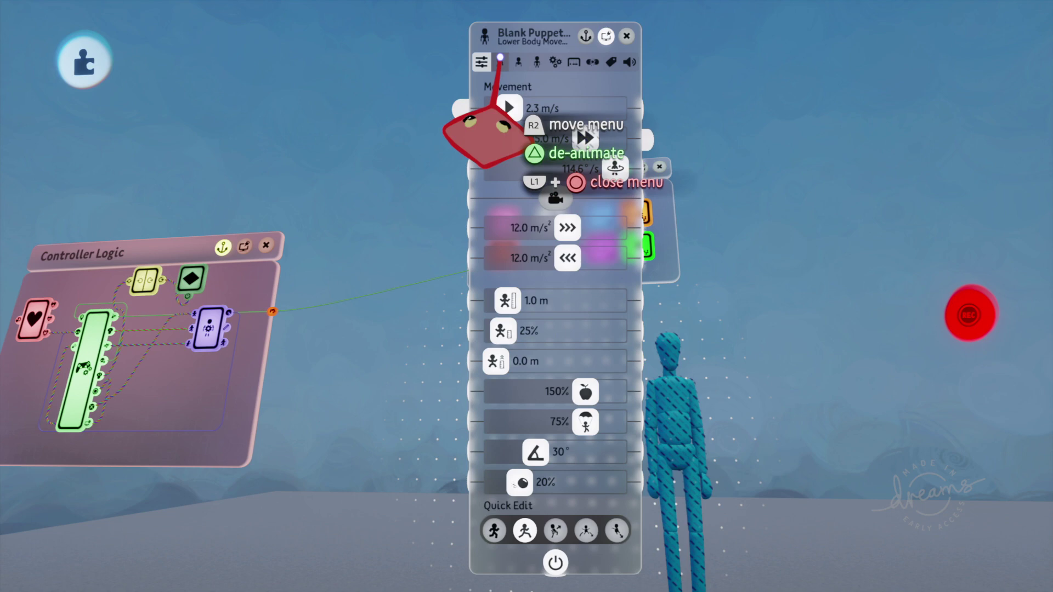
- Record lower body movement in the keyframe: Center of Gravity -9%, Bounciness -14%, Foot Separation 59%, and the running-figure setting at 66.5%
left_click(501, 63)
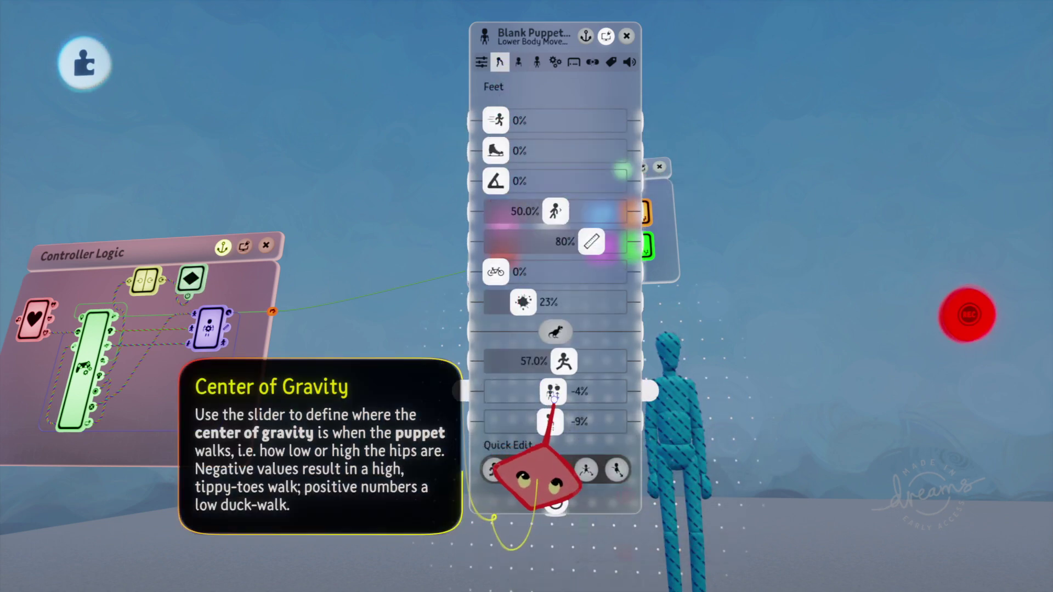
left_click_drag(553, 396, 549, 396)
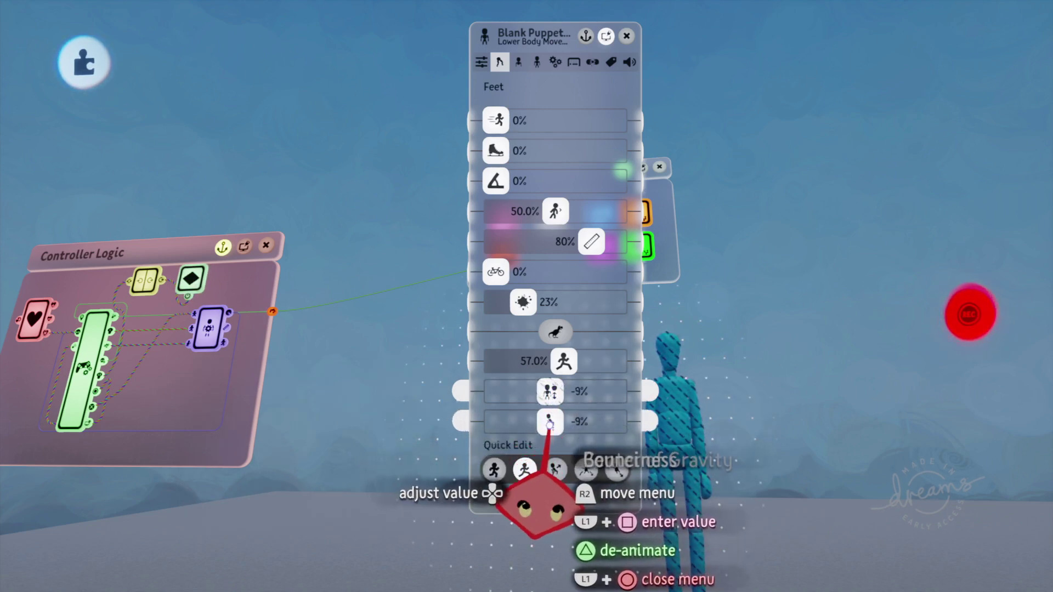
left_click_drag(549, 429, 547, 430)
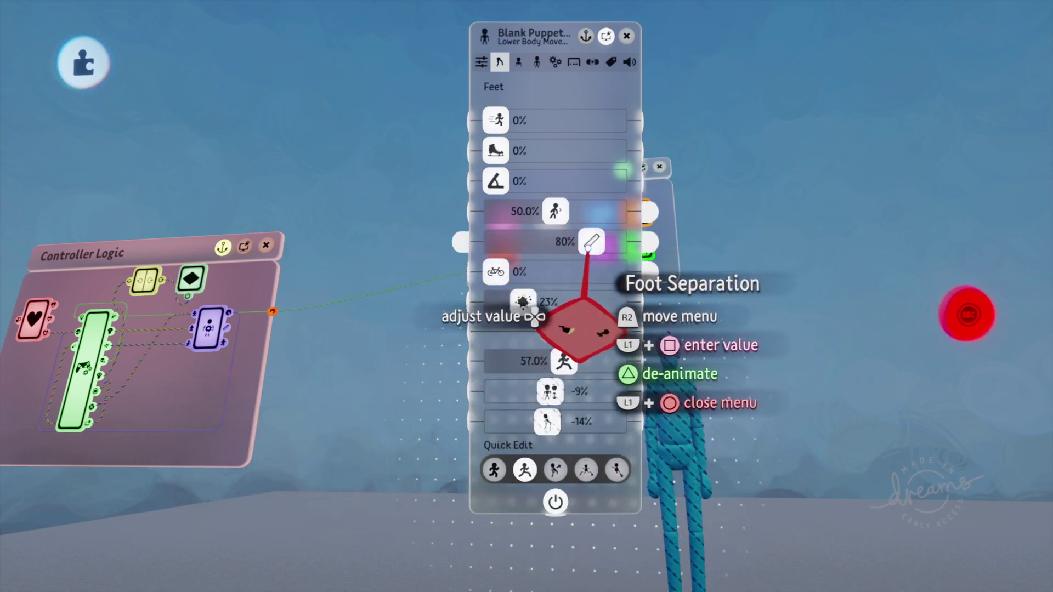
left_click_drag(588, 247, 585, 246)
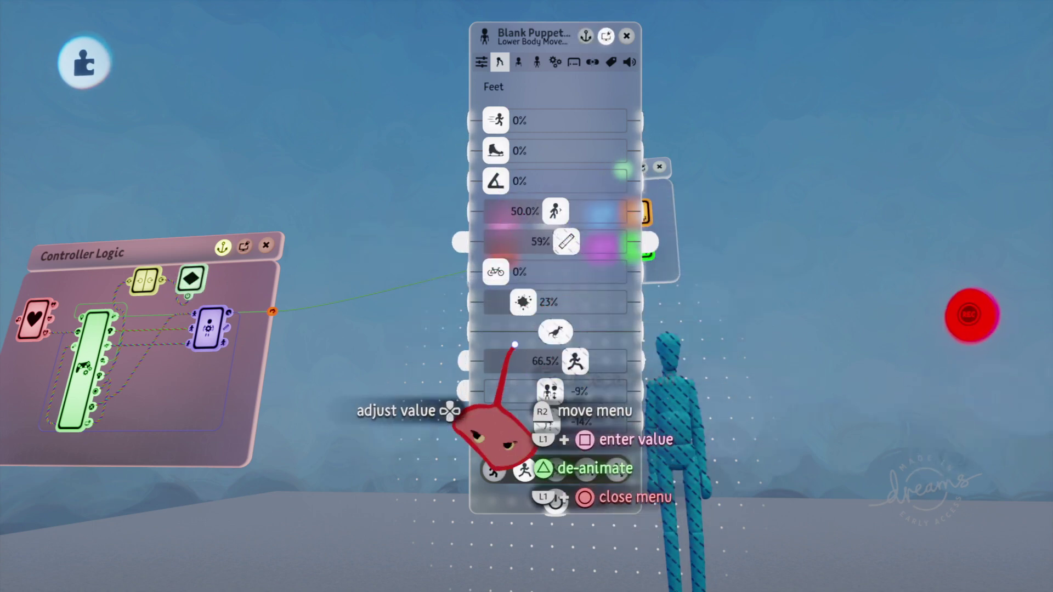
left_click_drag(510, 378, 536, 379)
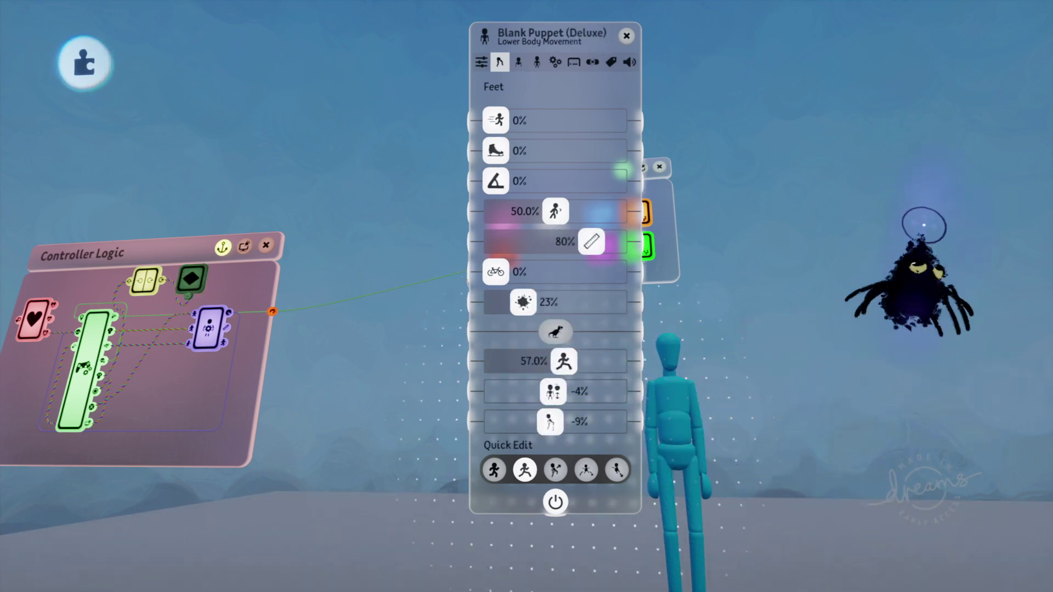
- Close the puppet's settings and test the adjusted sprint in play mode, running and turning across the ground
key("Escape")
left_click(289, 420)
key("w")
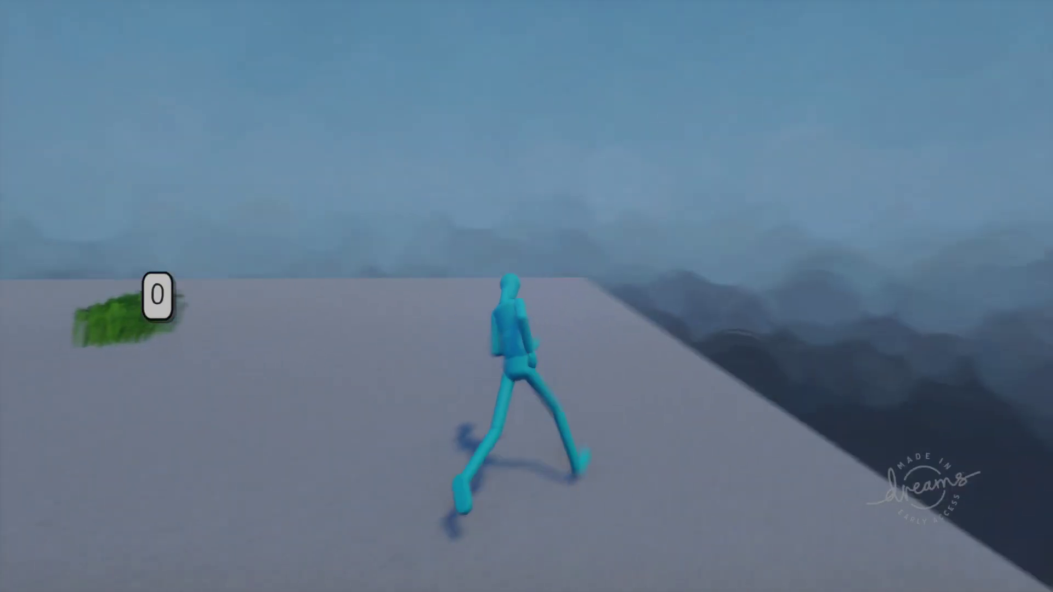
key("space")
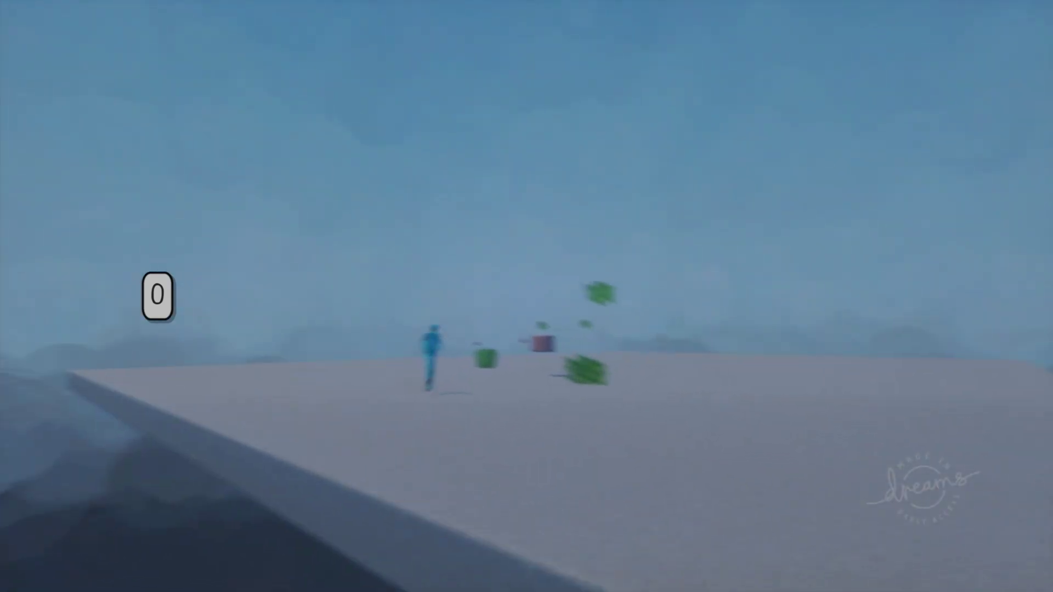
key("w")
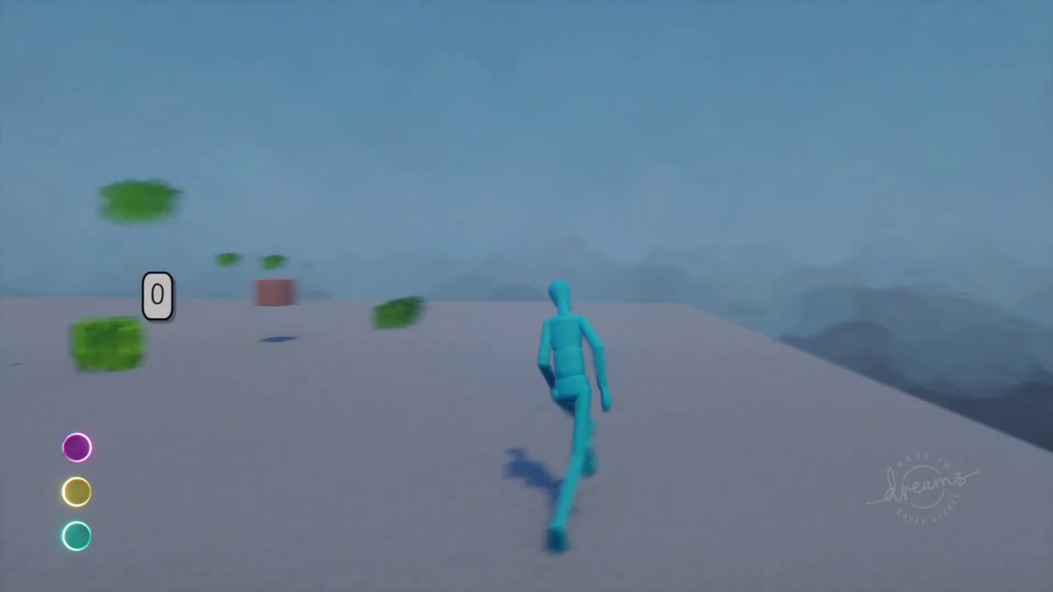
key("a")
key("a")
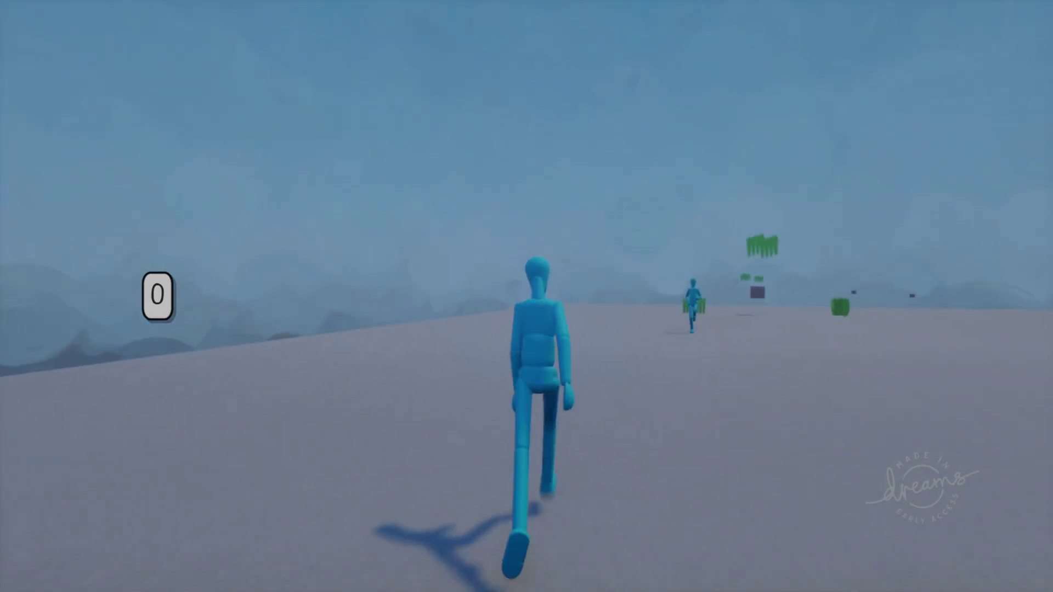
key("w")
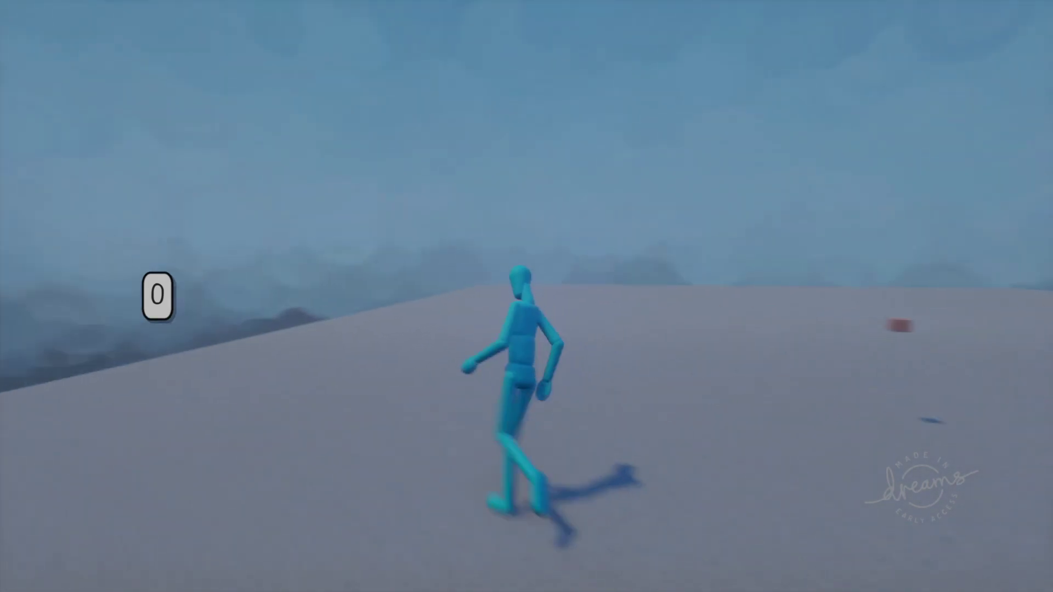
key("space")
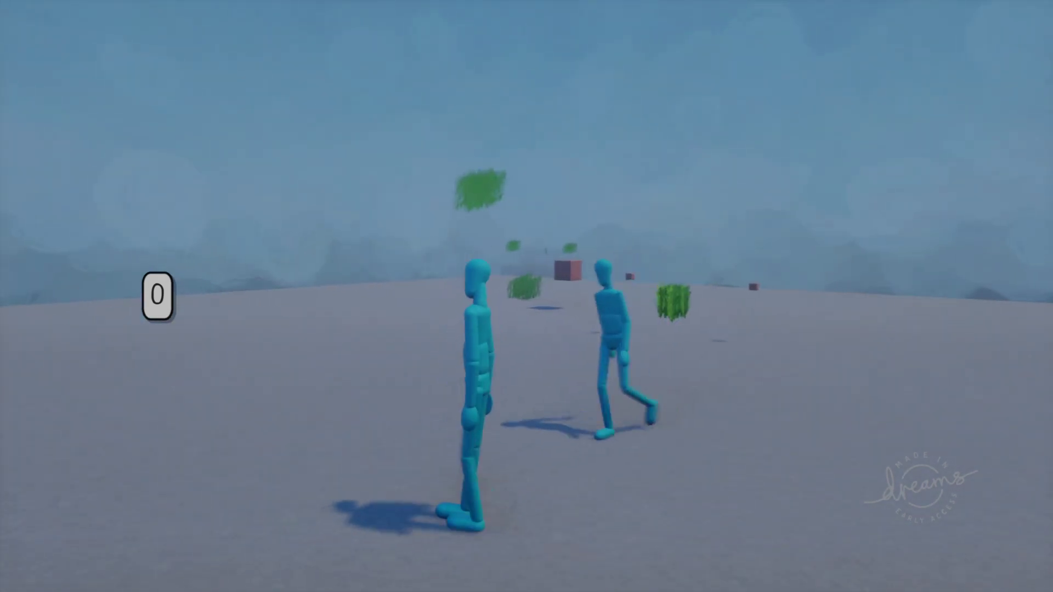